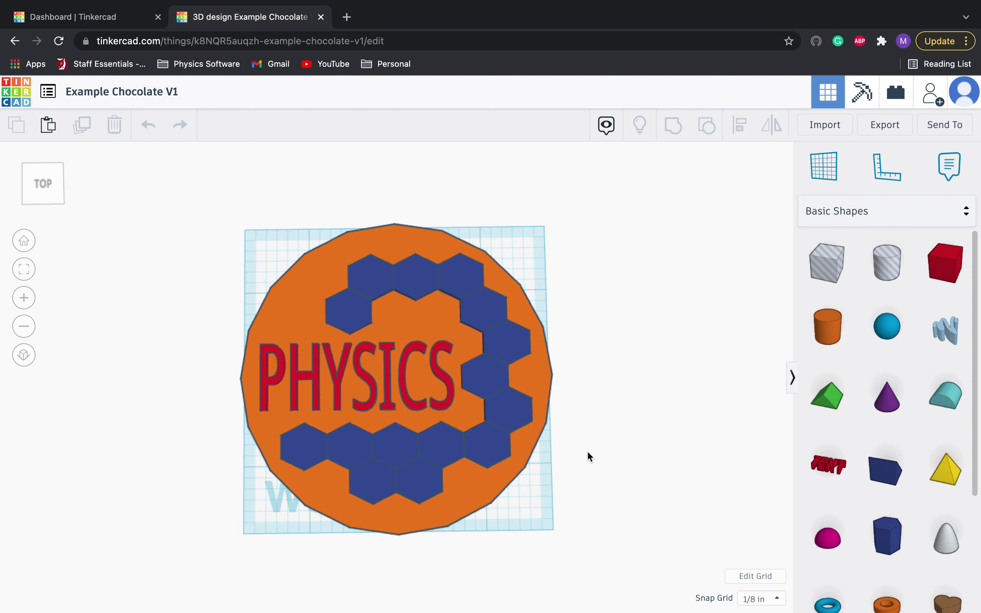
# Step: Orbit the PHYSICS coin to a low front angle, then return to the dashboard's recent designs list
pyautogui.moveTo(613, 453); pyautogui.dragTo(606, 476, button='right')
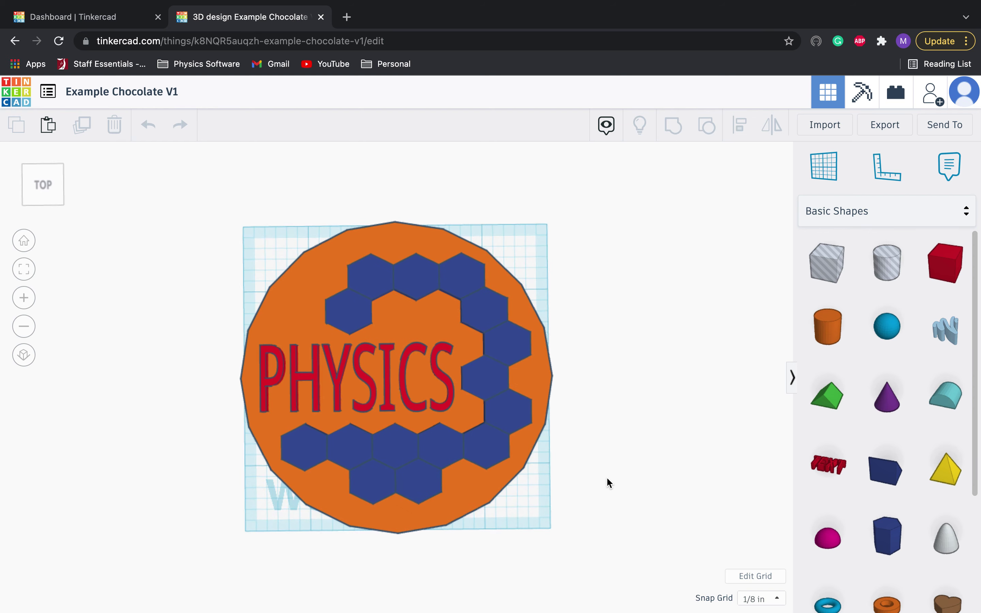
pyautogui.click(44, 27)
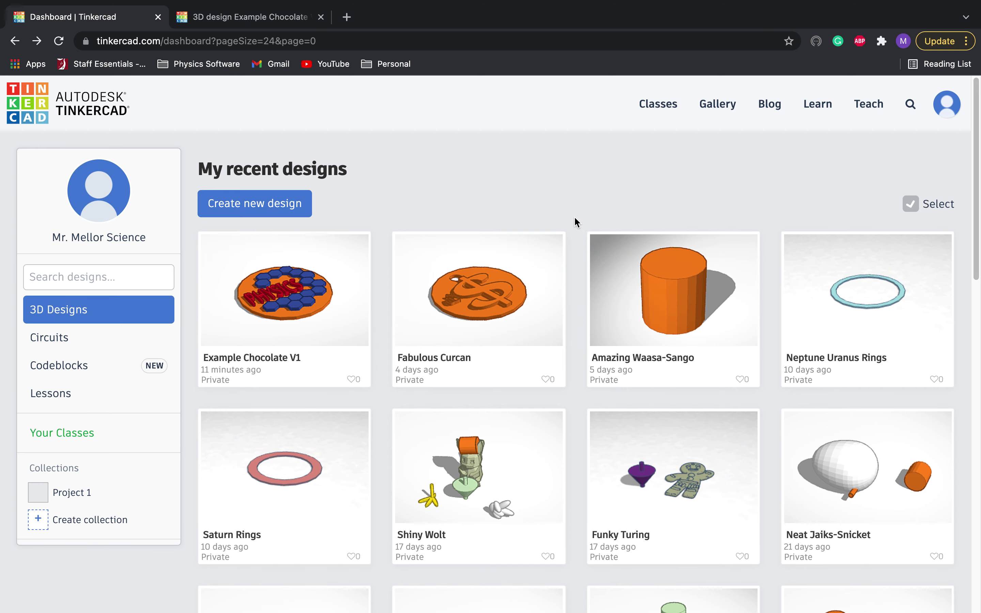
# Step: Create a new blank design and name it 'Example Chocolate Bar V2'
pyautogui.click(299, 200)
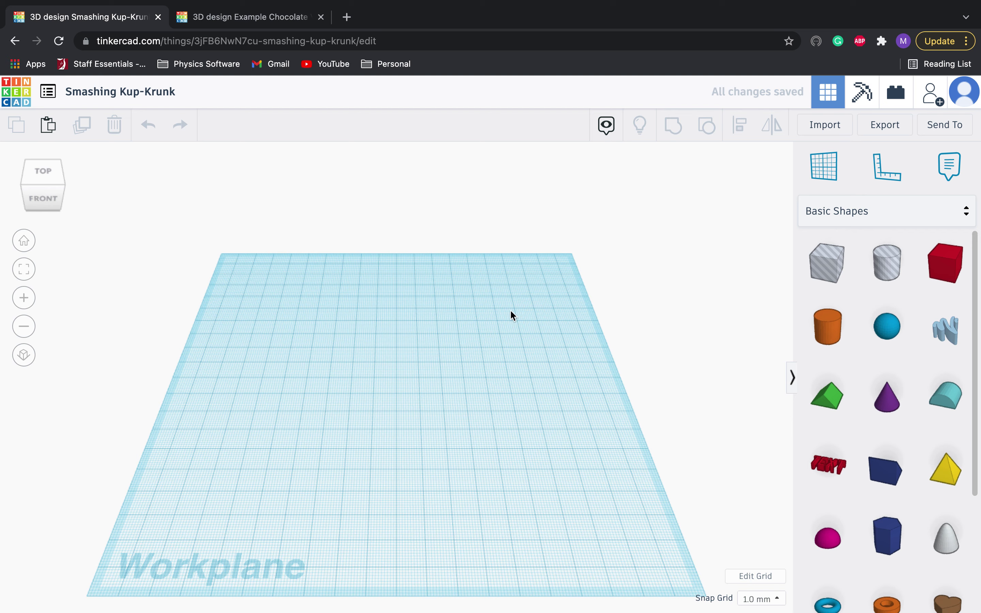
pyautogui.click(133, 98)
pyautogui.write('Exzamp')
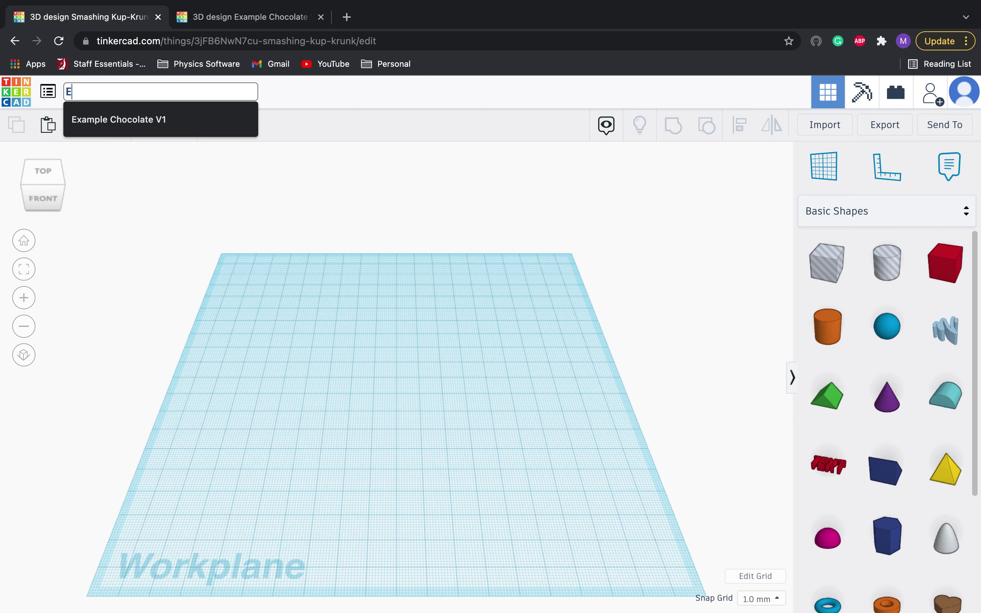
pyautogui.press('BackSpace')
pyautogui.press('BackSpace')
pyautogui.press('BackSpace')
pyautogui.press('BackSpace')
pyautogui.write('ample Chocolate B')
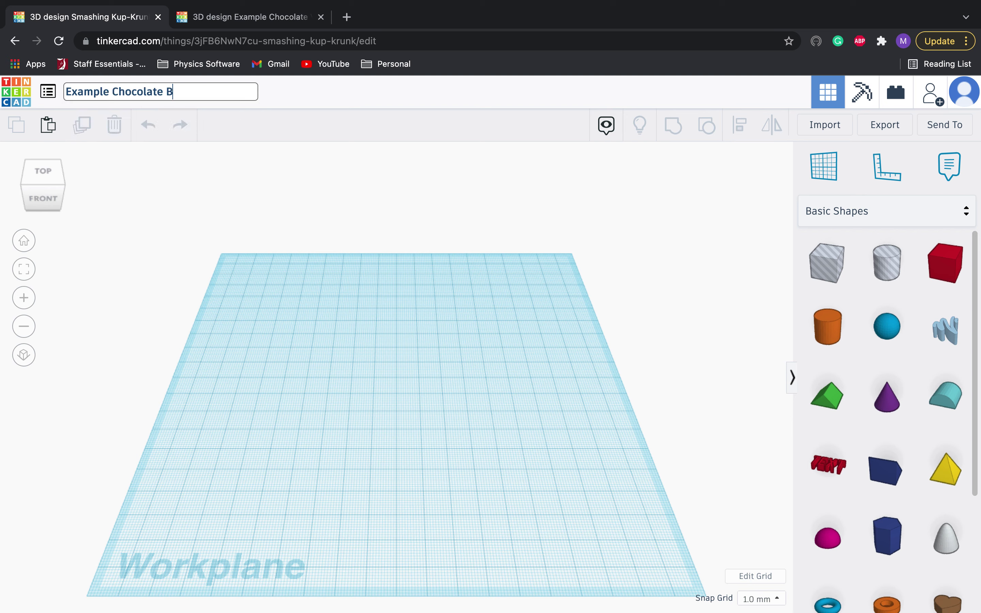
pyautogui.write('ar V2')
pyautogui.press('Return')
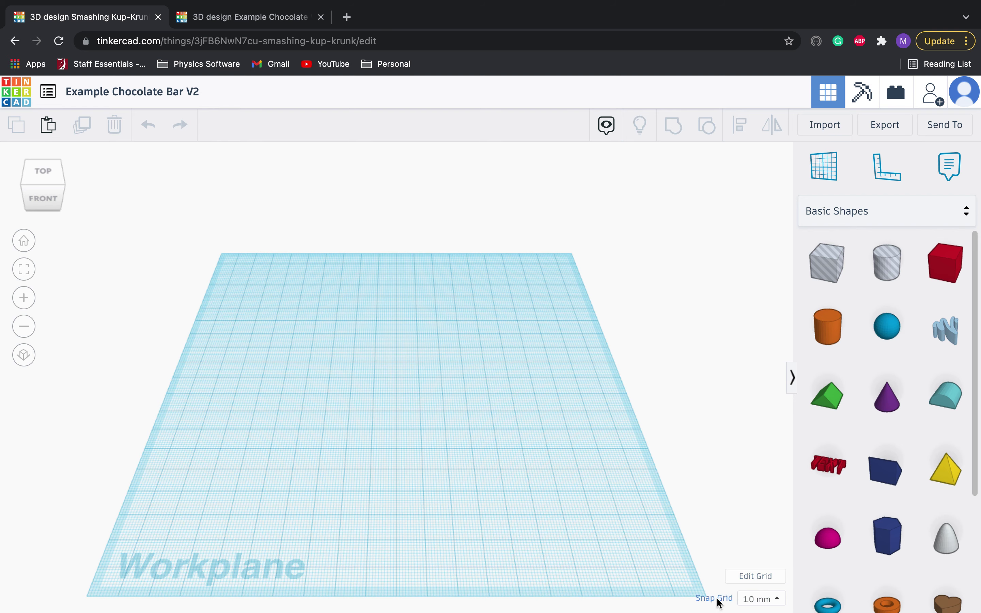
# Step: Set the workplane grid to inches with width 3.5 and length 3.5, and update it
pyautogui.click(748, 578)
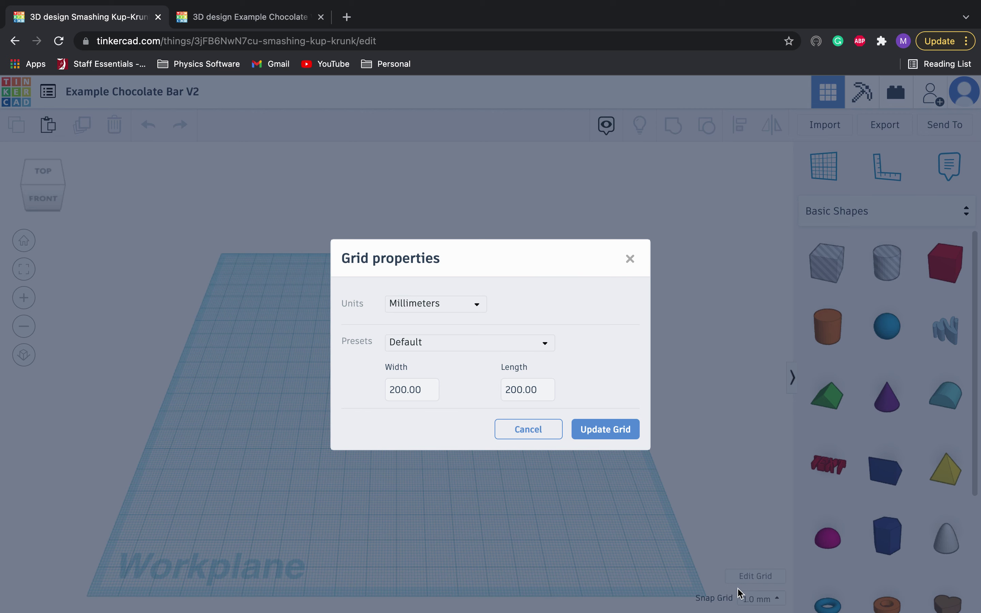
pyautogui.click(453, 312)
pyautogui.click(441, 349)
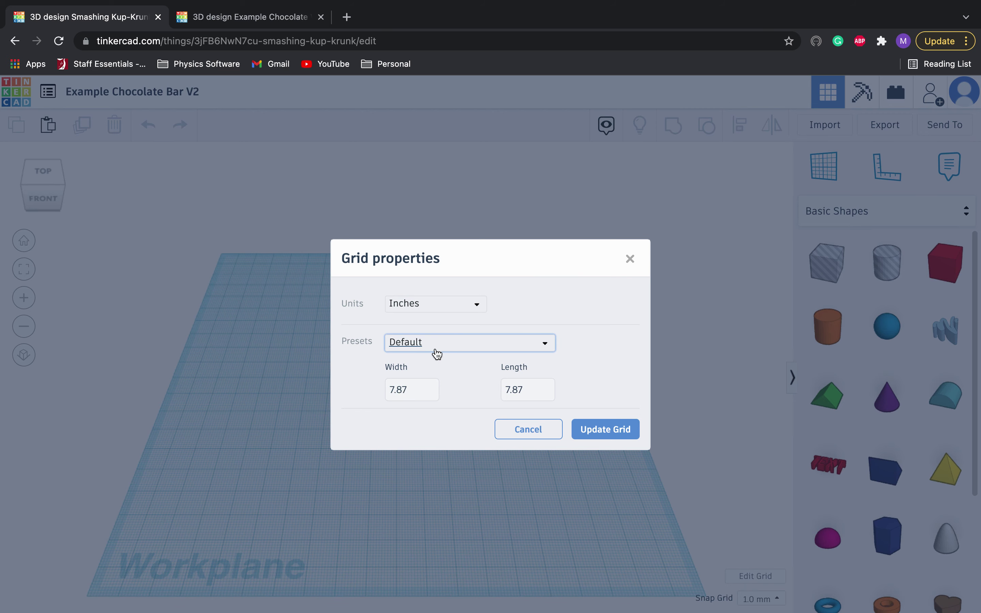
pyautogui.click(411, 389)
pyautogui.write('1.6')
pyautogui.press('BackSpace')
pyautogui.press('BackSpace')
pyautogui.press('BackSpace')
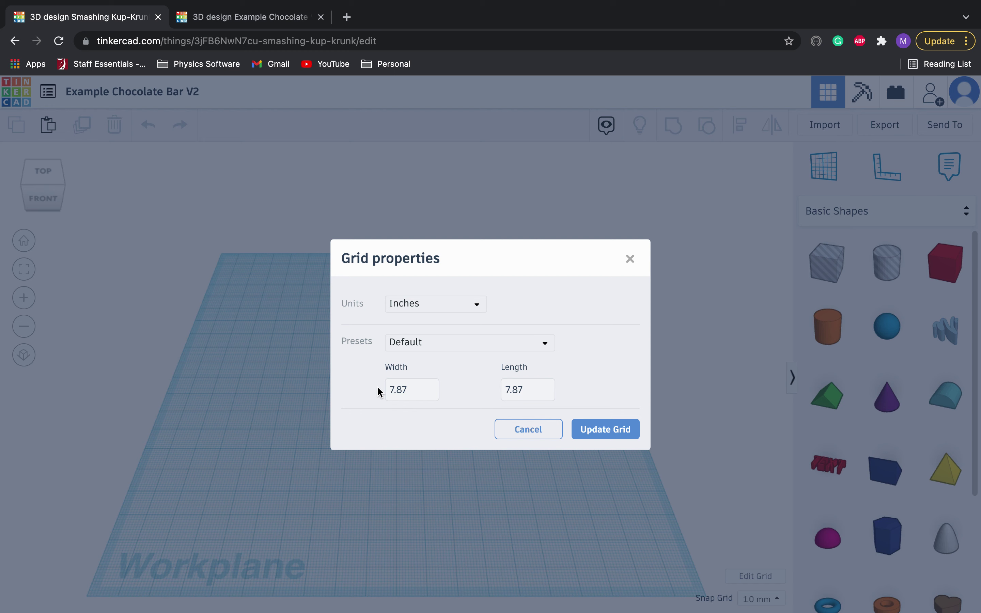
pyautogui.click(426, 390)
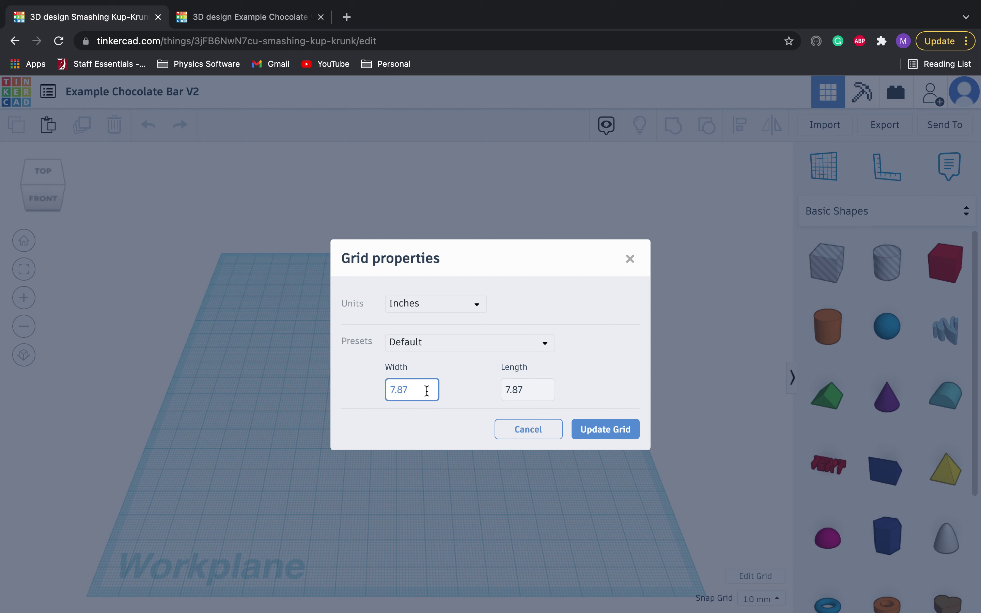
pyautogui.press('BackSpace')
pyautogui.press('BackSpace')
pyautogui.write('3.5')
pyautogui.click(521, 387)
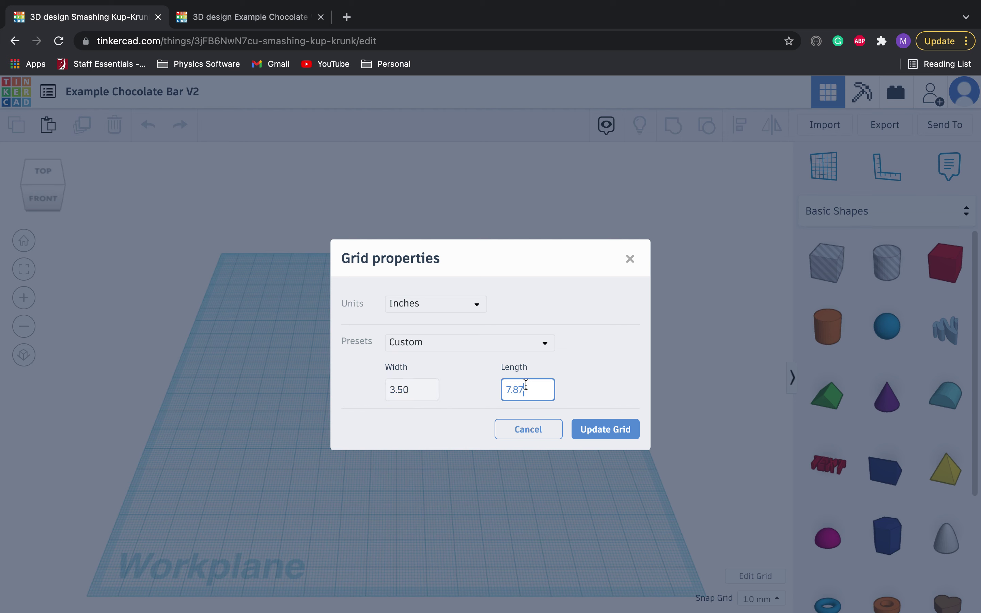
pyautogui.press('BackSpace')
pyautogui.press('BackSpace')
pyautogui.press('BackSpace')
pyautogui.write('3.5')
pyautogui.click(444, 308)
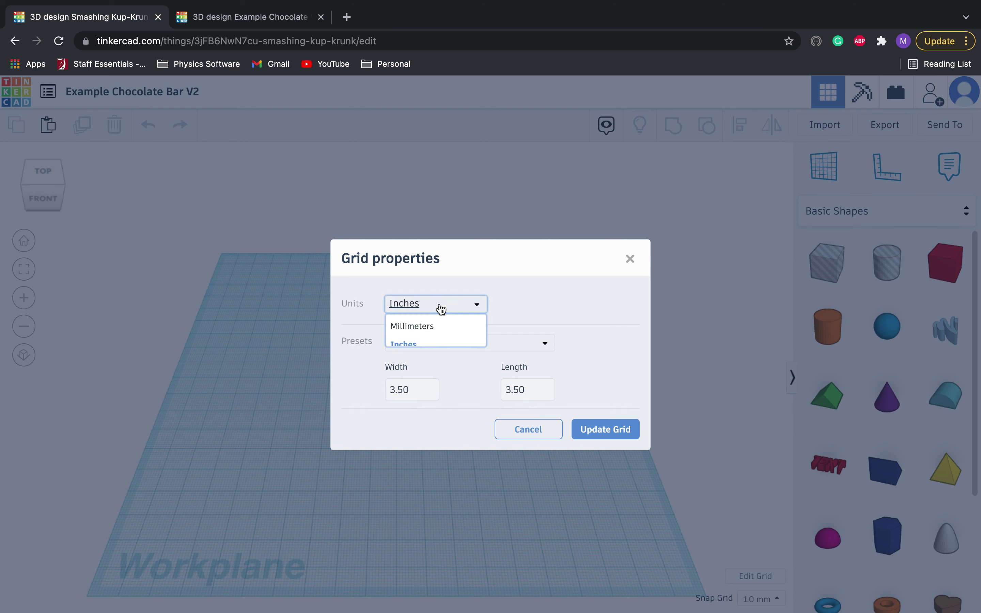
pyautogui.click(422, 346)
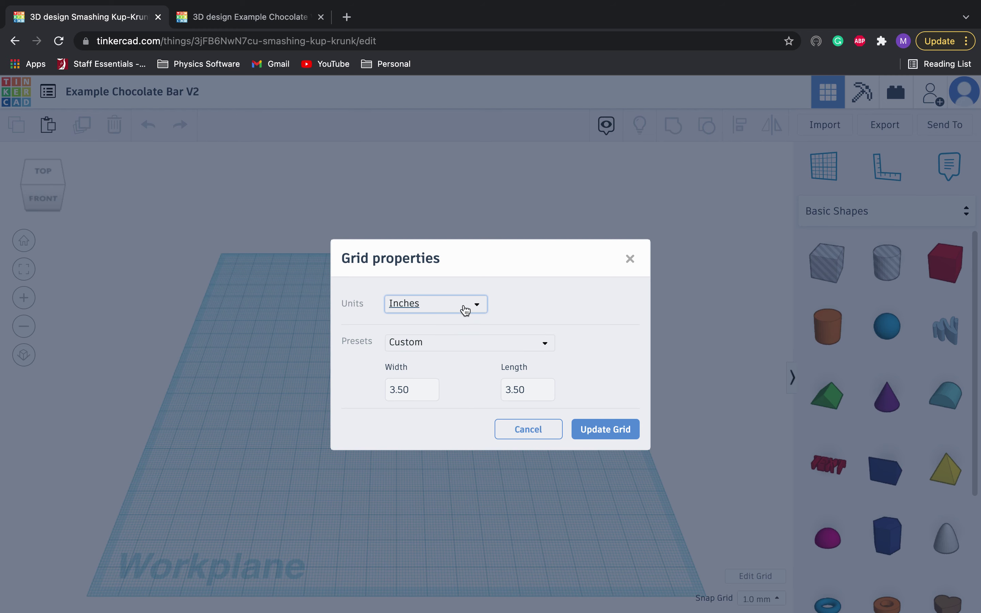
pyautogui.click(605, 429)
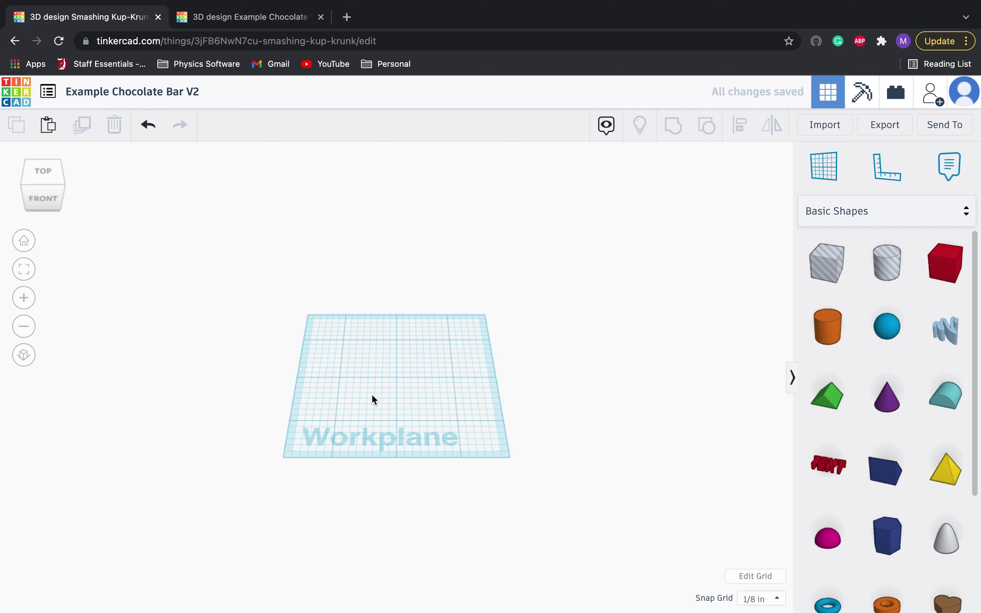
pyautogui.scroll(-1, 378, 404)
pyautogui.scroll(3, 384, 410)
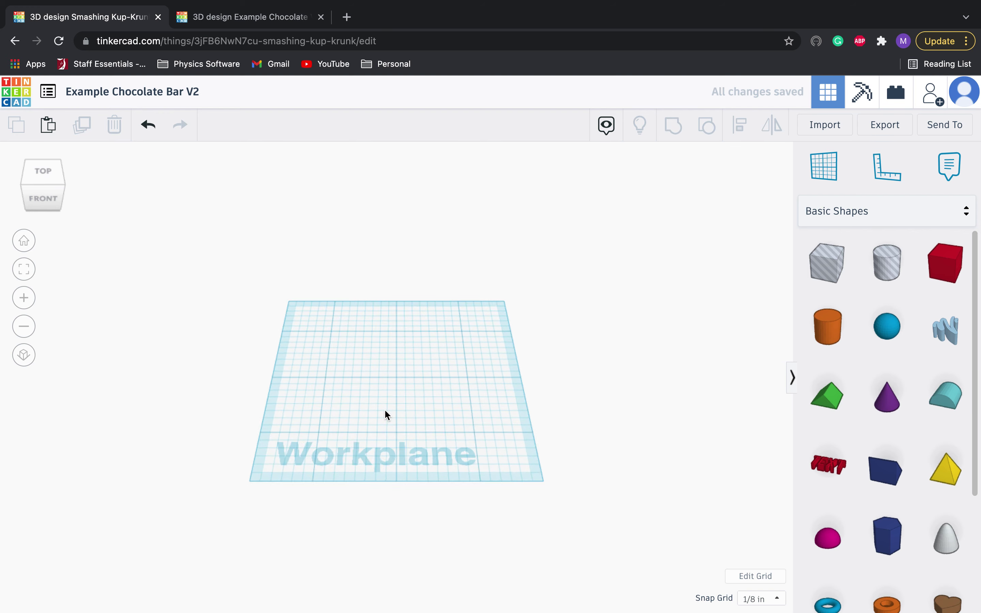
pyautogui.scroll(2, 384, 408)
pyautogui.scroll(-2, 384, 412)
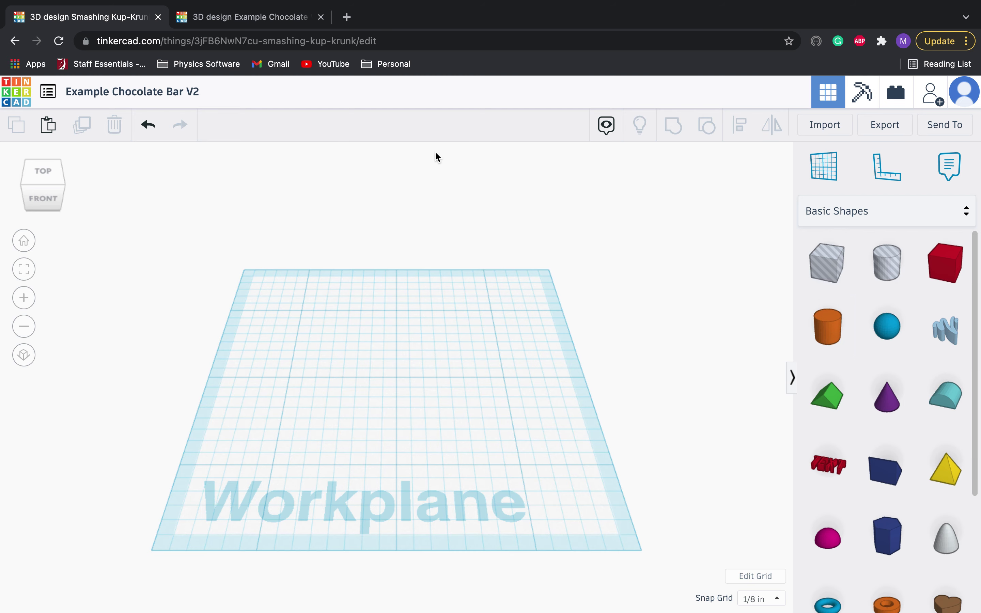
pyautogui.click(267, 8)
pyautogui.click(197, 28)
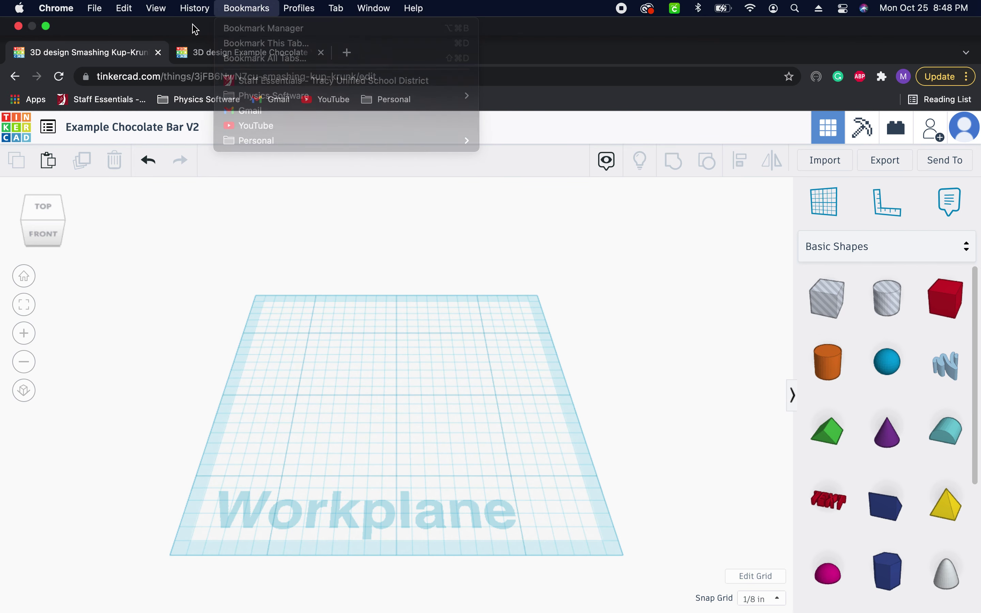
pyautogui.click(222, 57)
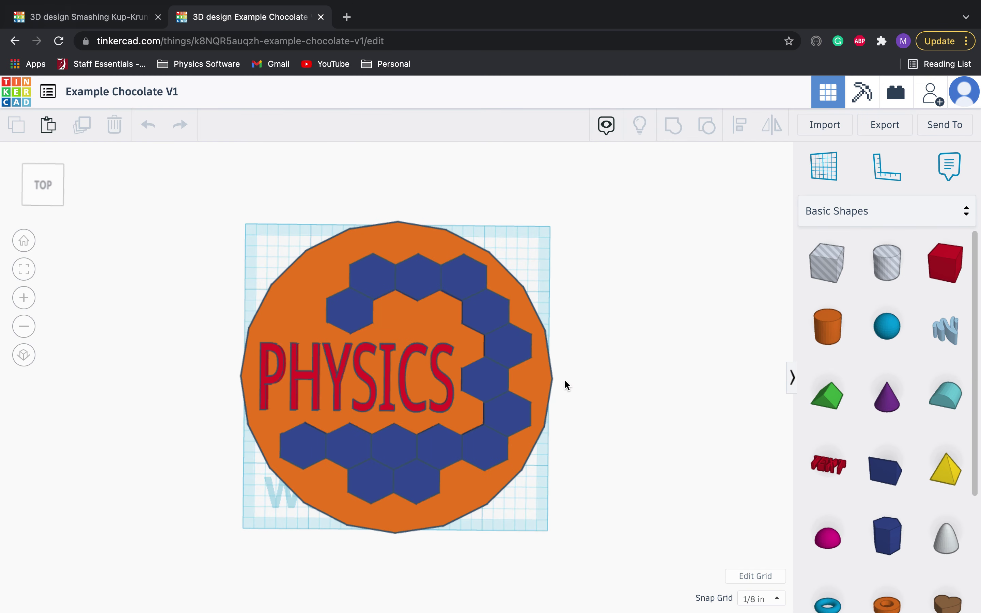
pyautogui.click(304, 266)
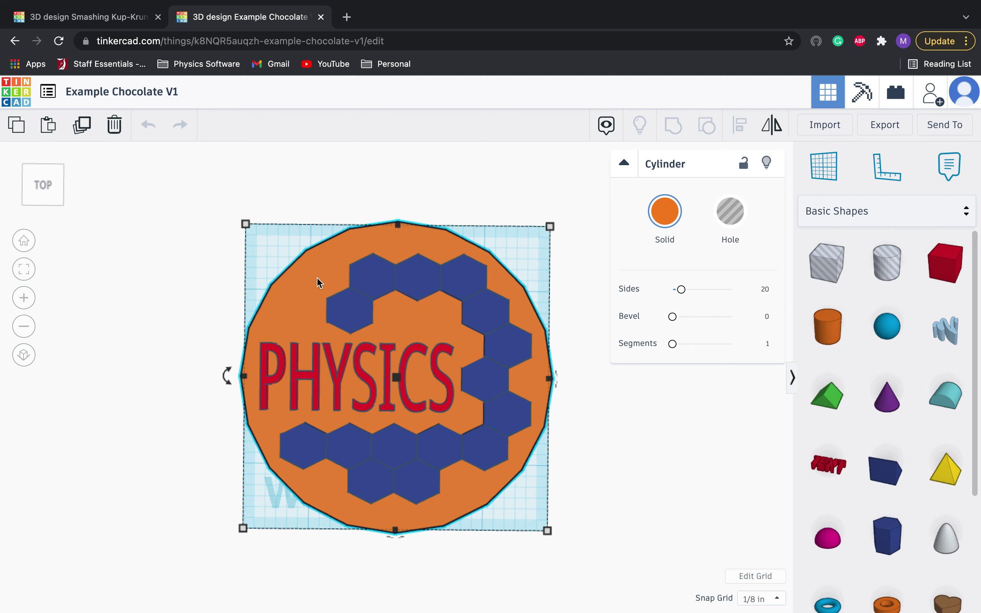
pyautogui.click(176, 272)
pyautogui.click(108, 11)
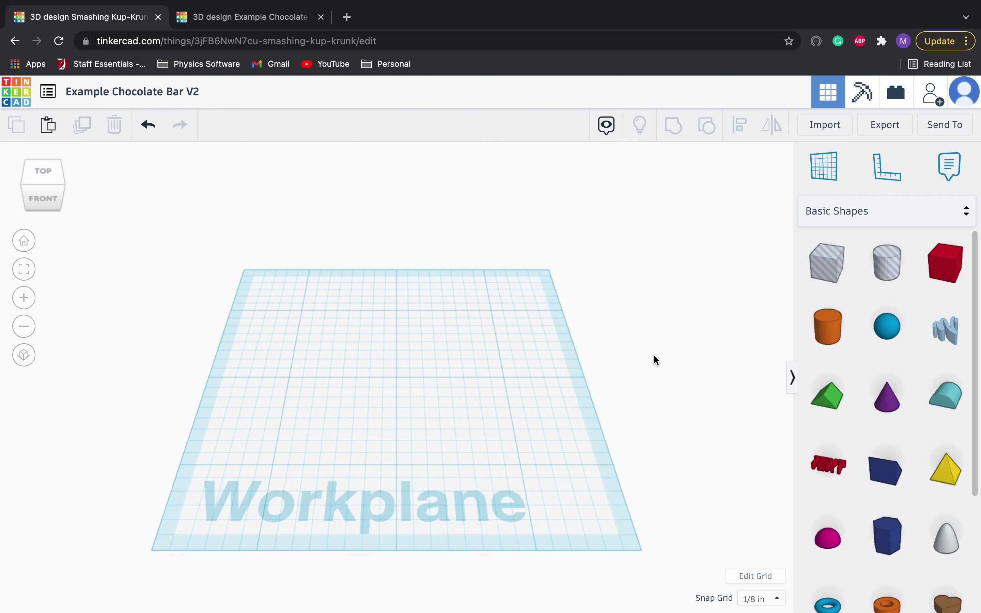
# Step: Place a cylinder sized 3.5 by 3.5 inches in the middle of the workplane
pyautogui.moveTo(825, 333); pyautogui.dragTo(369, 373)
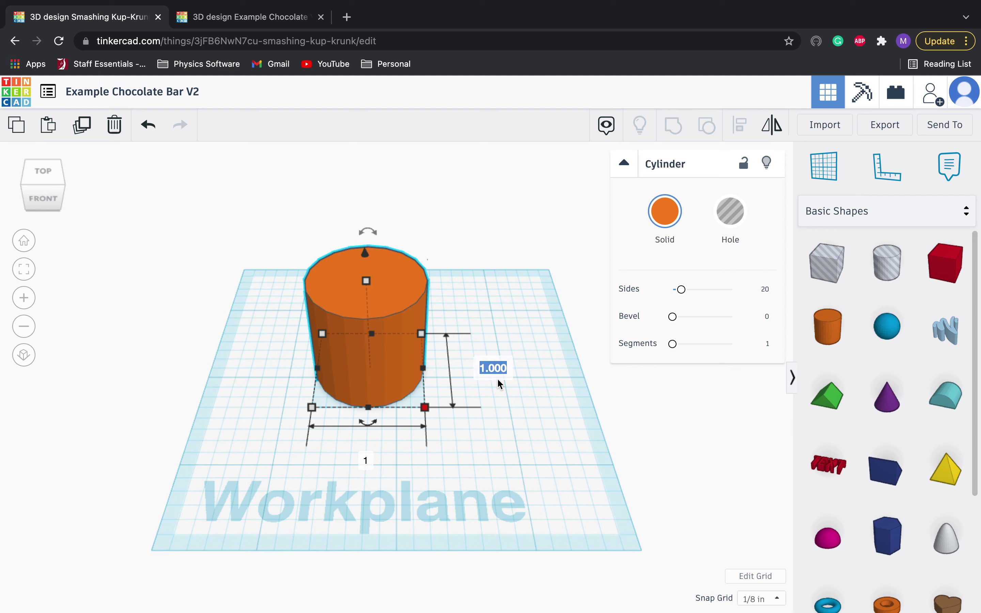
pyautogui.write('3.5')
pyautogui.press('Return')
pyautogui.scroll(-4, 439, 485)
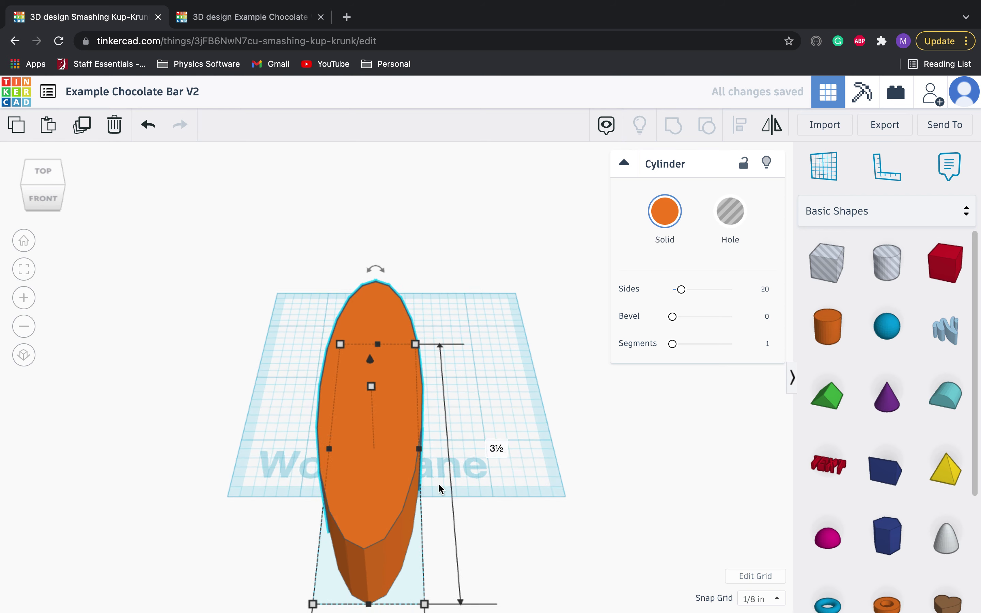
pyautogui.click(376, 591)
pyautogui.write('3.5')
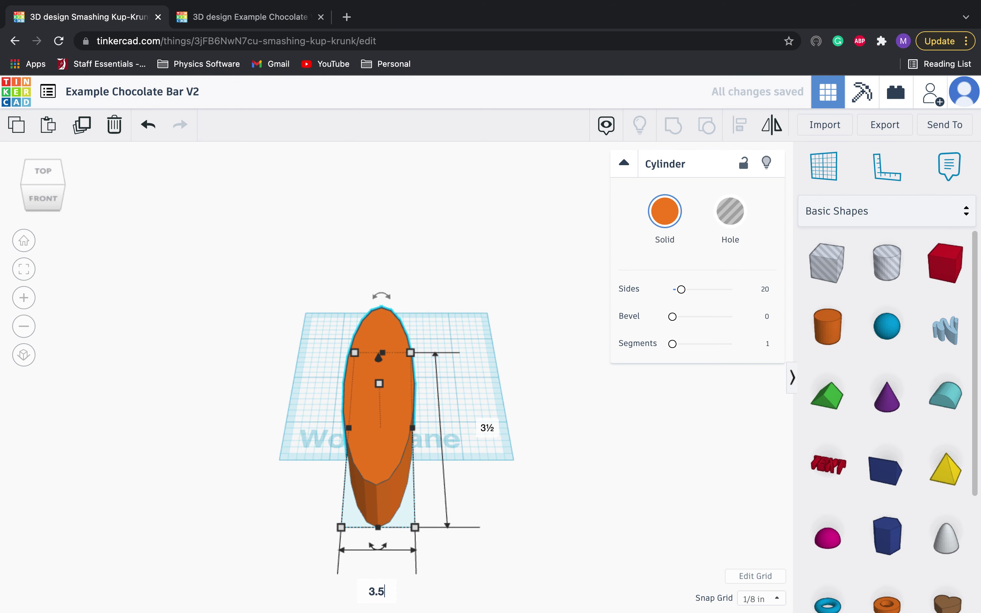
pyautogui.press('Return')
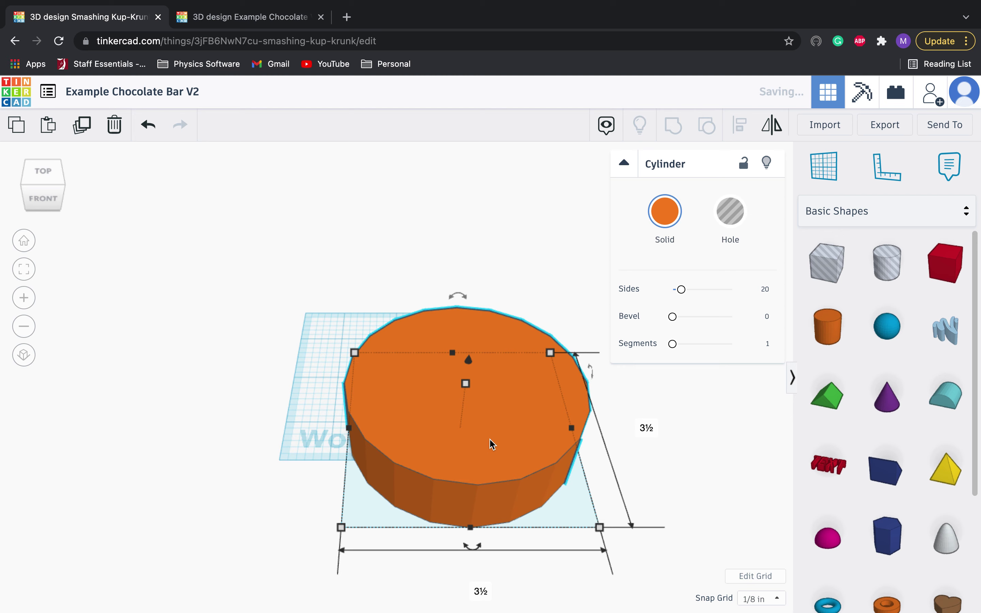
pyautogui.moveTo(490, 444); pyautogui.dragTo(415, 387)
# Step: Flatten the cylinder to 0.125 inch tall, then view it from above
pyautogui.moveTo(445, 477); pyautogui.dragTo(441, 434, button='right')
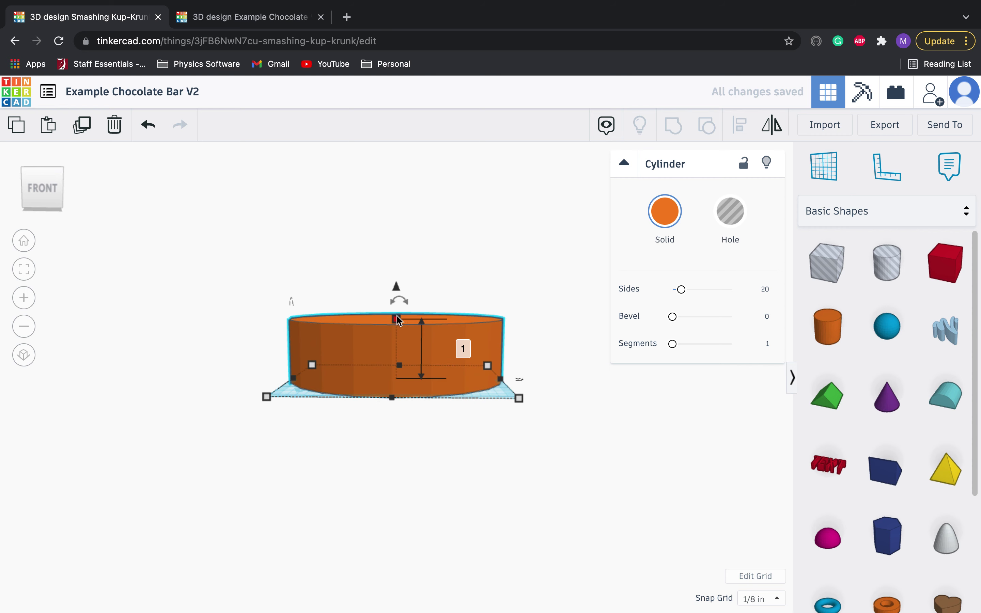
pyautogui.click(464, 350)
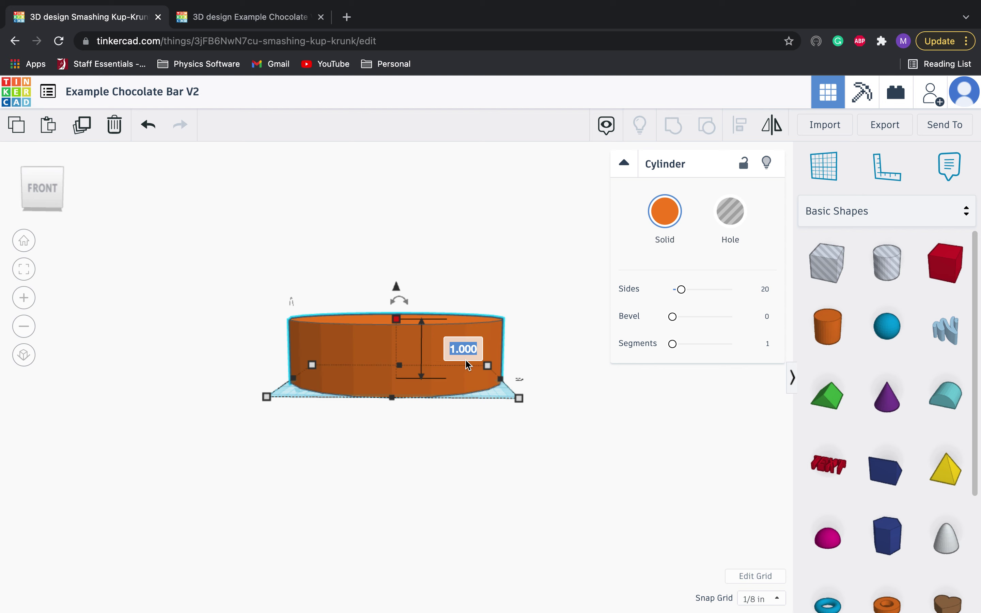
pyautogui.write('0.125')
pyautogui.press('Return')
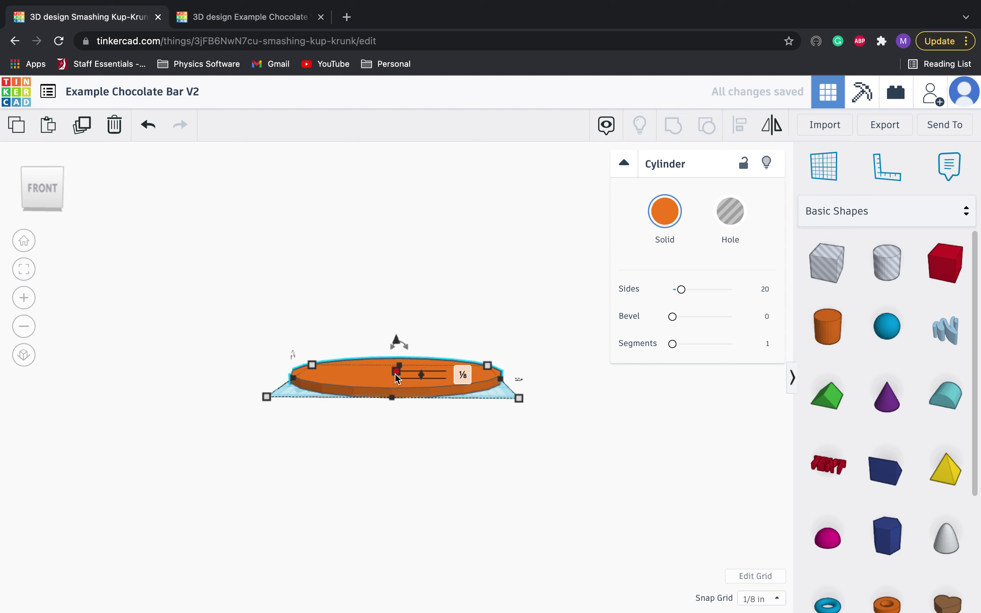
pyautogui.click(374, 470)
pyautogui.moveTo(375, 470); pyautogui.dragTo(389, 585, button='right')
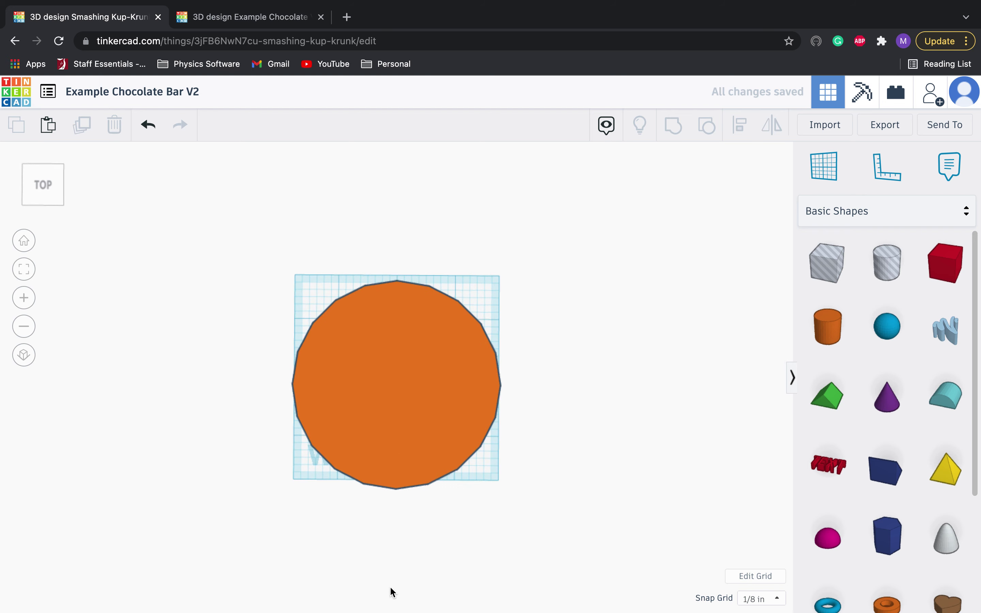
# Step: Place the Workplane tool on the centre of the orange disc's top face
pyautogui.click(368, 415)
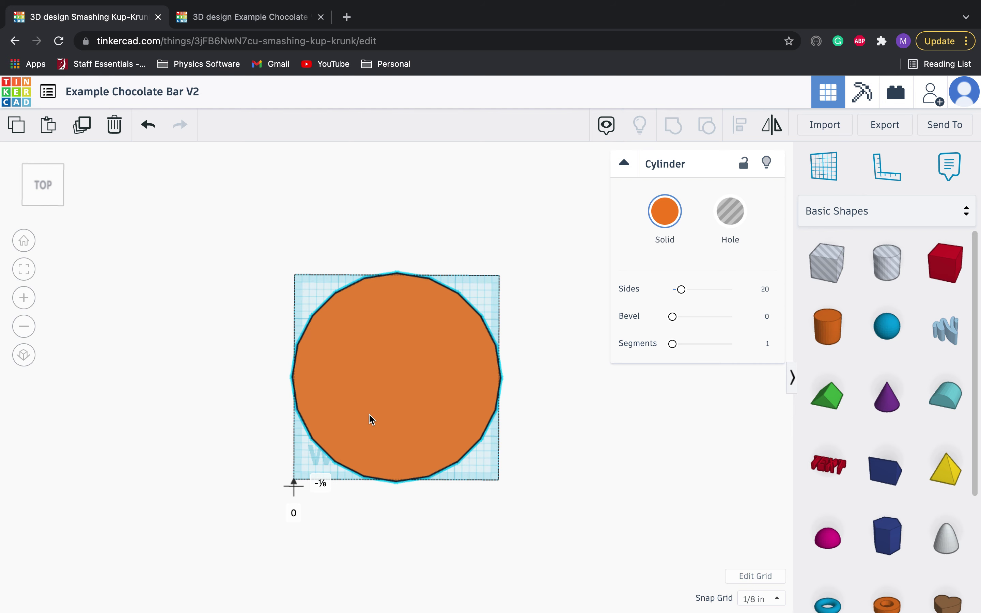
pyautogui.click(588, 454)
pyautogui.moveTo(588, 440)
pyautogui.mouseDown(button='right')
pyautogui.moveTo(603, 430)
pyautogui.moveTo(569, 343)
pyautogui.moveTo(582, 321)
pyautogui.moveTo(608, 374)
pyautogui.moveTo(595, 447)
pyautogui.mouseUp(button='right')
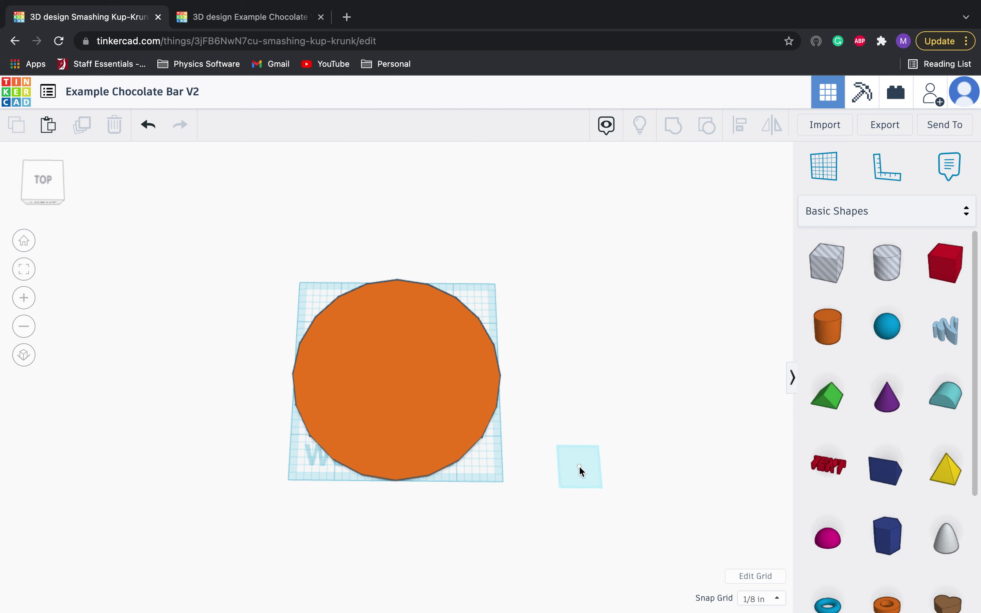
pyautogui.moveTo(580, 467); pyautogui.dragTo(372, 375)
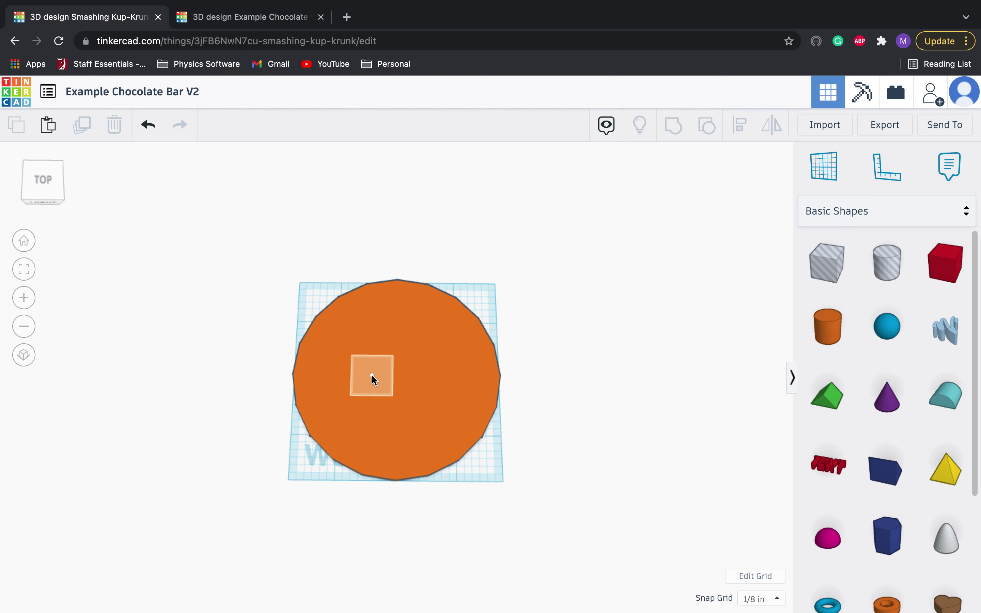
pyautogui.click(371, 374)
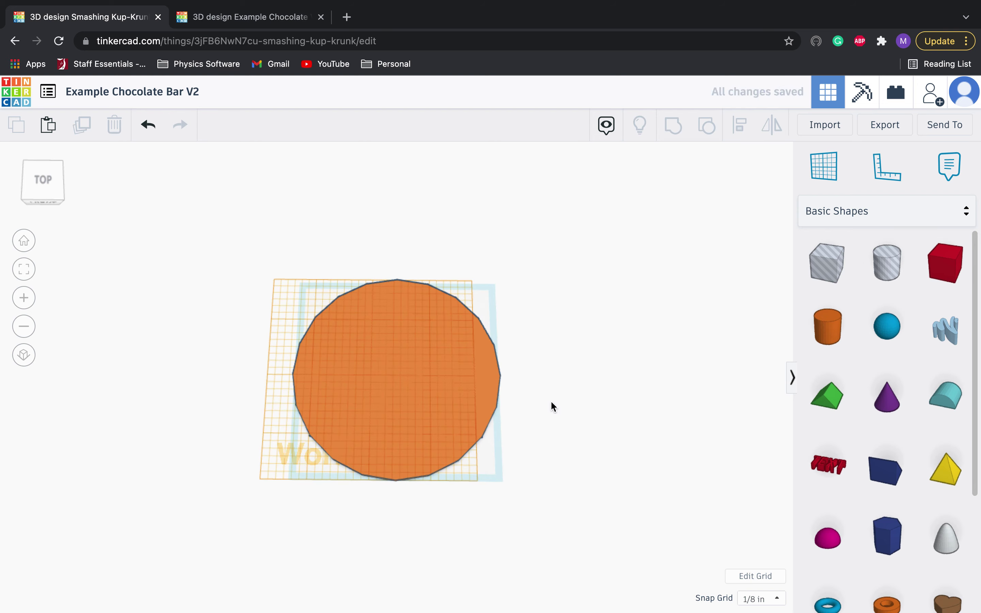
pyautogui.moveTo(550, 400); pyautogui.dragTo(556, 429, button='right')
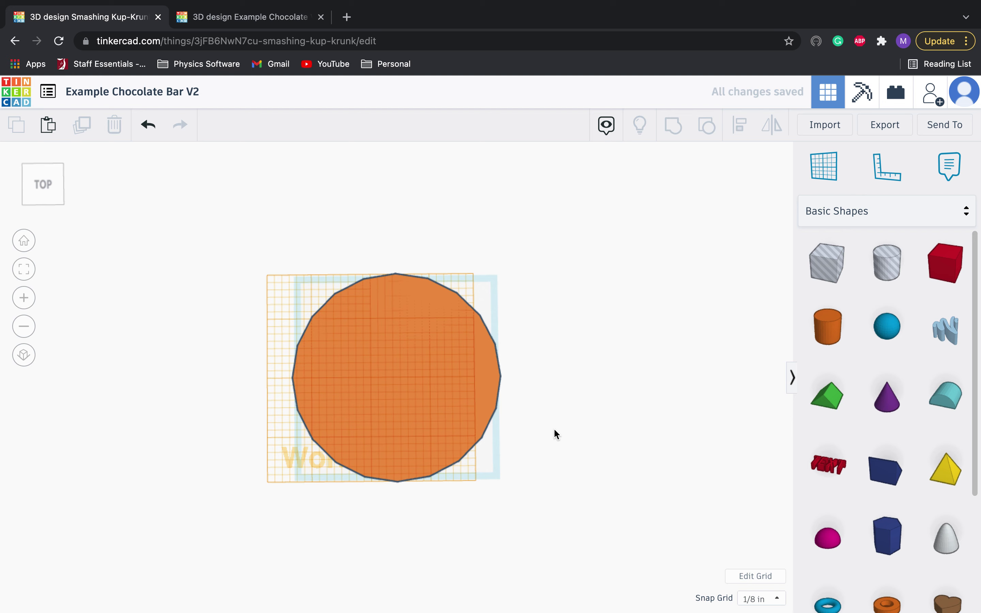
# Step: Add a text shape over the disc reading PHYSICS and set its font to Sans
pyautogui.scroll(-1, 883, 326)
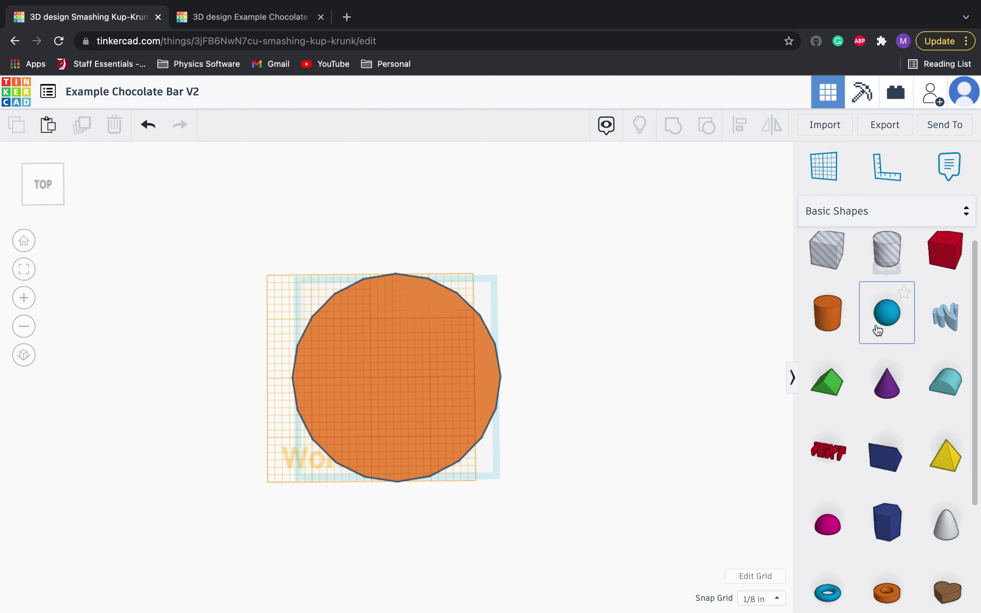
pyautogui.scroll(1, 877, 330)
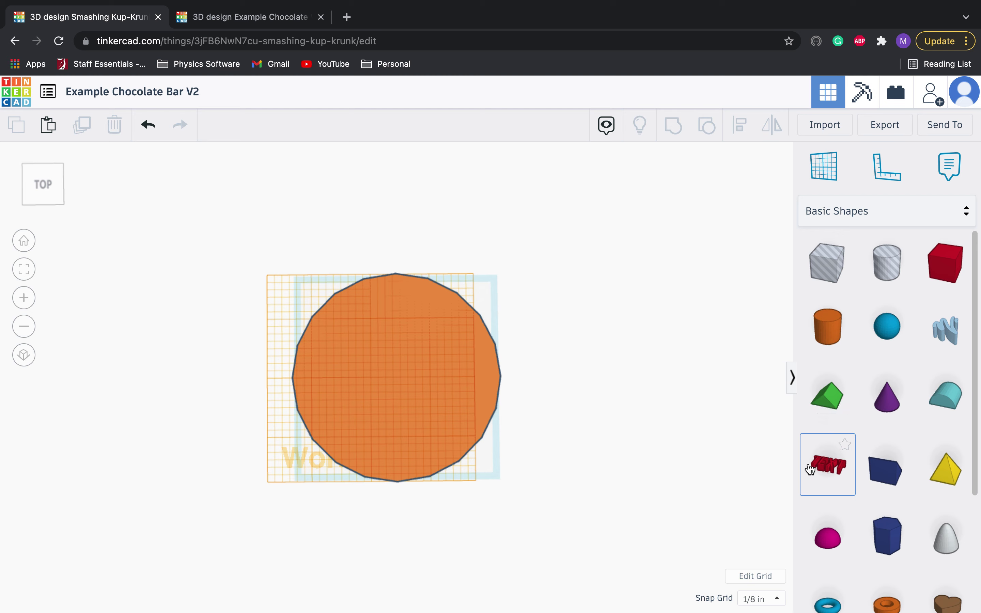
pyautogui.moveTo(809, 469); pyautogui.dragTo(403, 379)
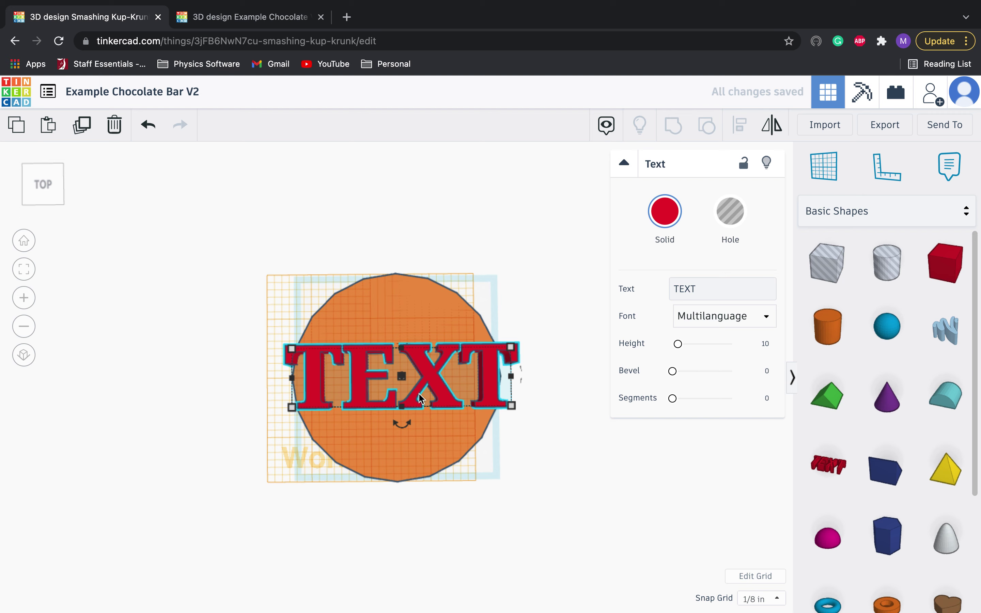
pyautogui.doubleClick(713, 288)
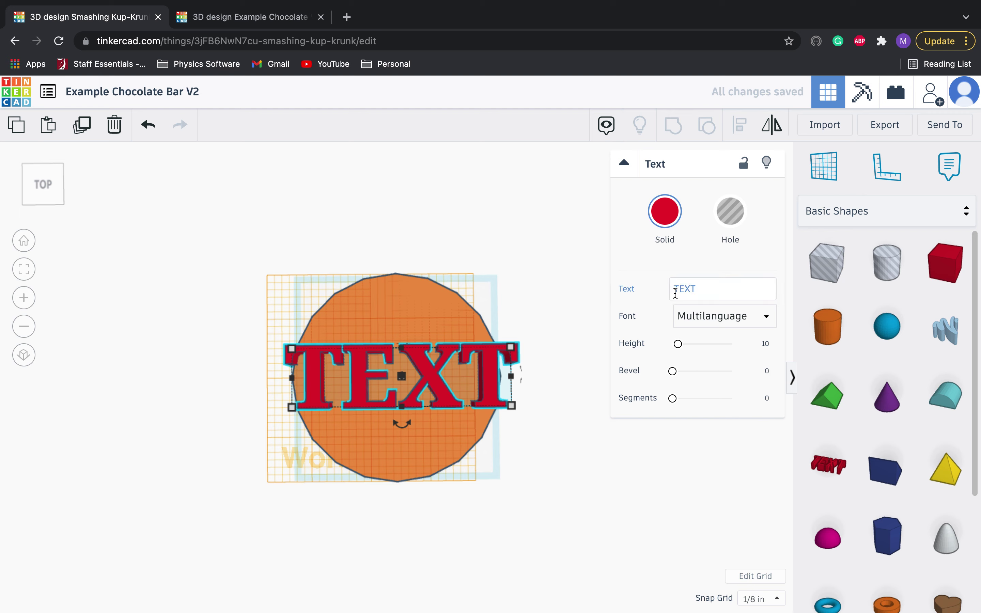
pyautogui.moveTo(701, 284); pyautogui.dragTo(667, 282)
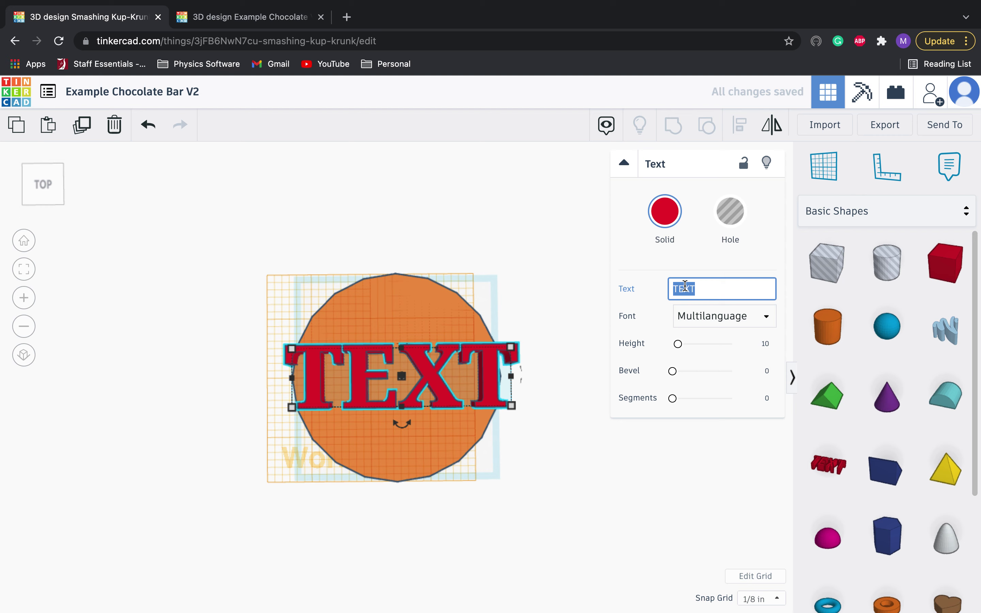
pyautogui.write('PHYS')
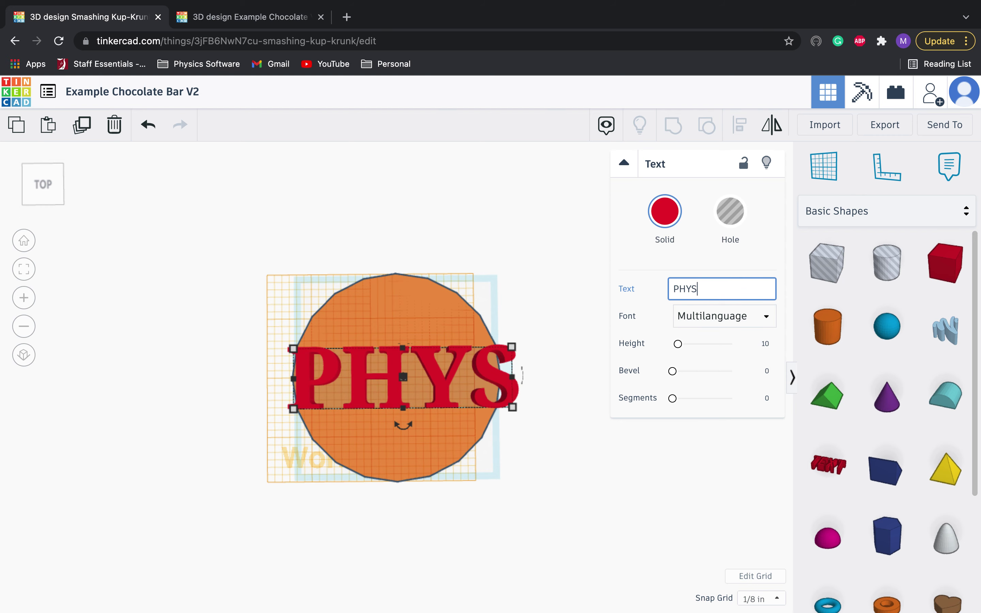
pyautogui.write('ICS')
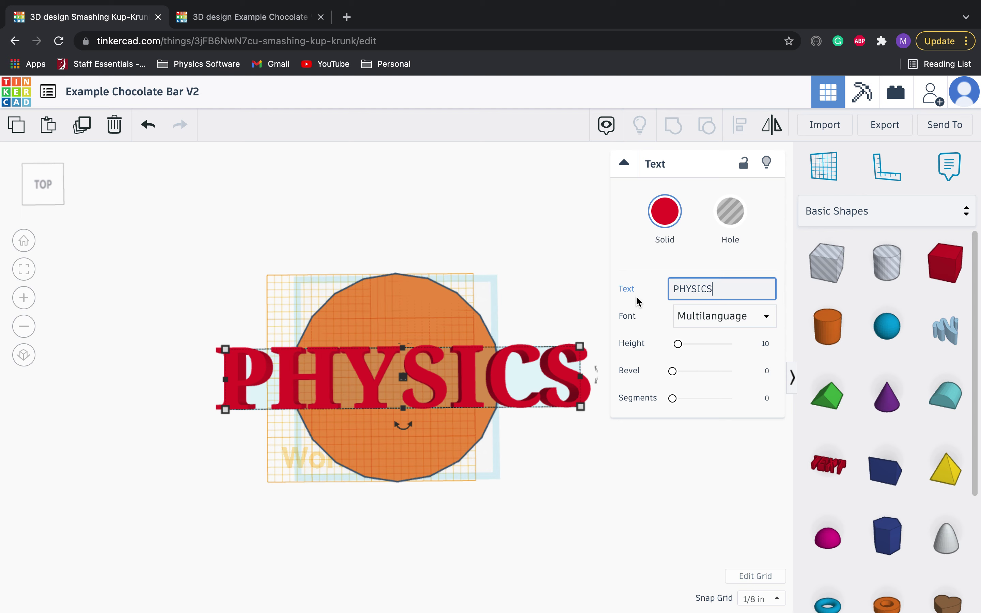
pyautogui.moveTo(729, 291); pyautogui.dragTo(678, 287)
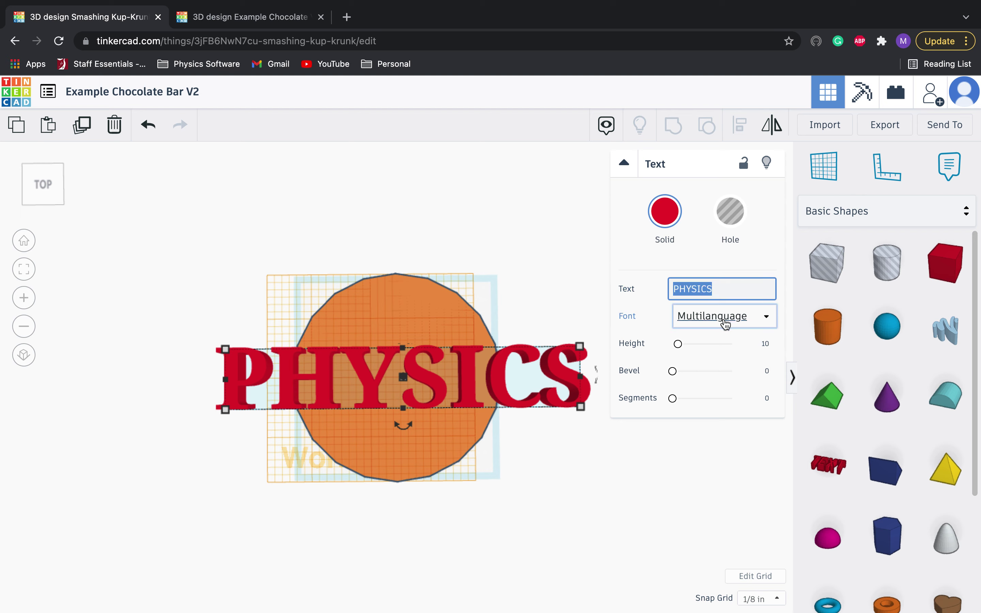
pyautogui.click(723, 319)
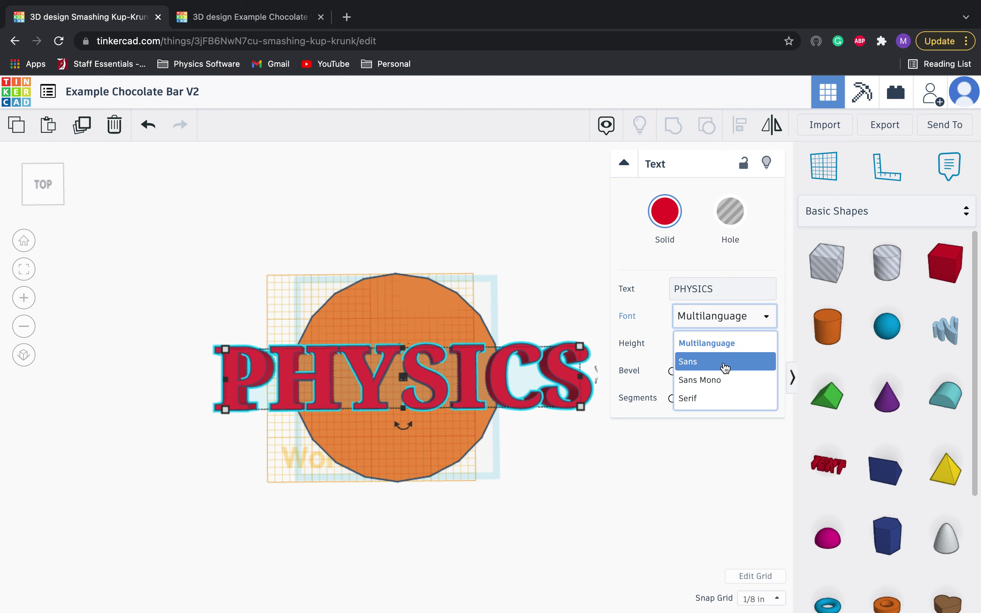
pyautogui.click(725, 362)
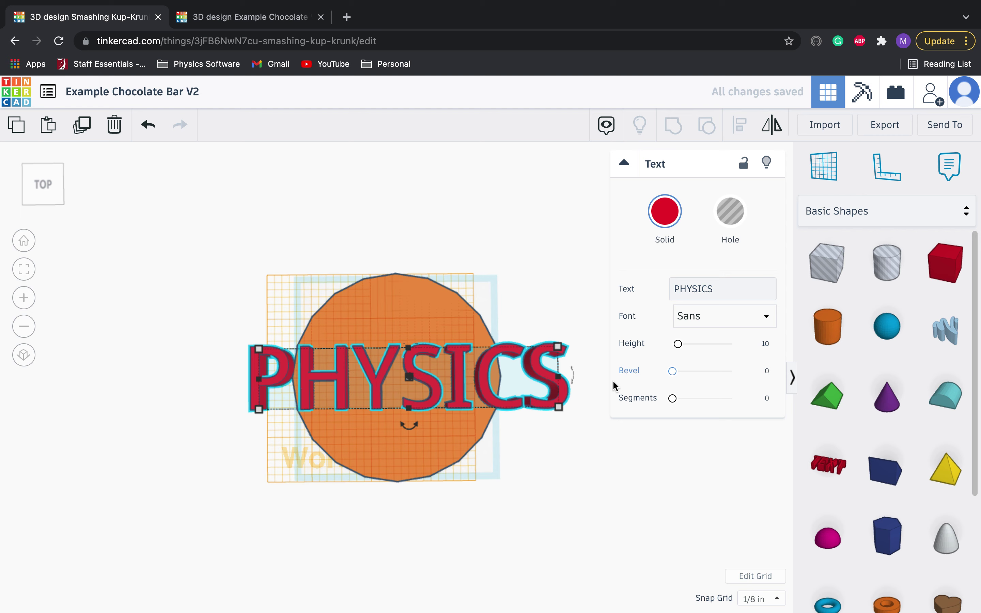
# Step: Shrink the PHYSICS text with its corner handle to fit inside the disc
pyautogui.moveTo(560, 405)
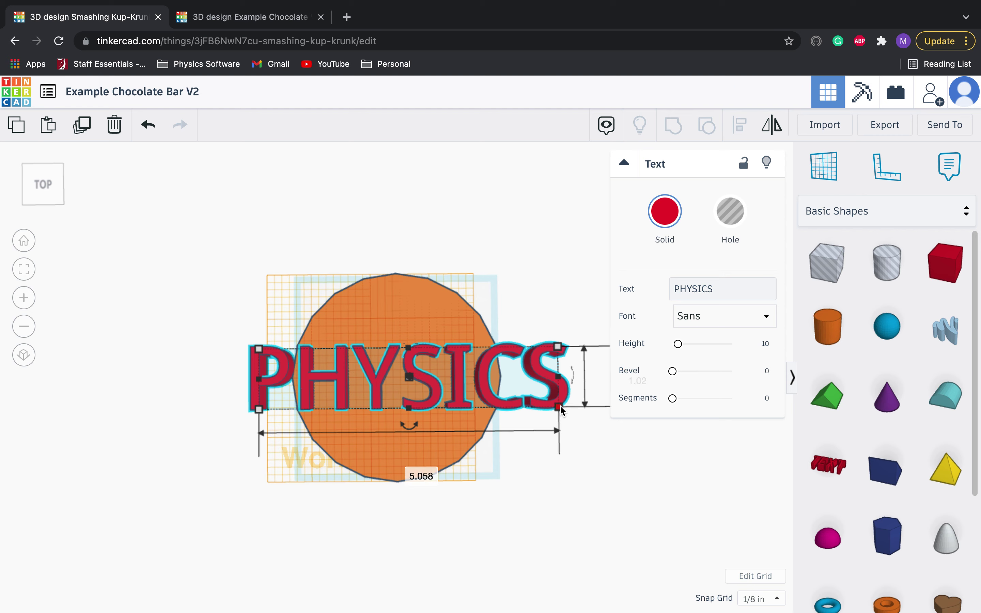
pyautogui.moveTo(561, 407); pyautogui.dragTo(413, 376)
pyautogui.click(413, 377)
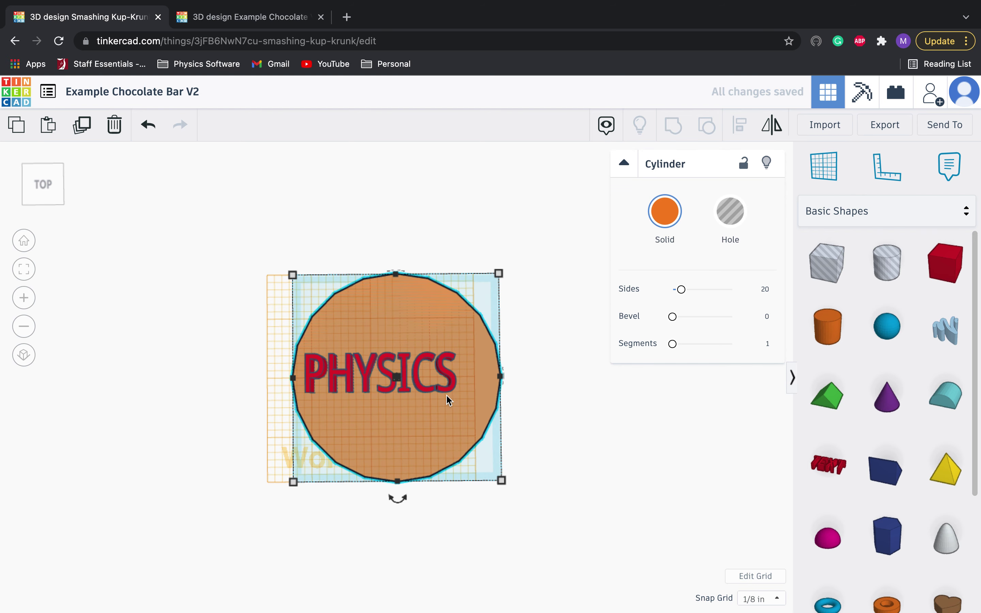
pyautogui.click(606, 402)
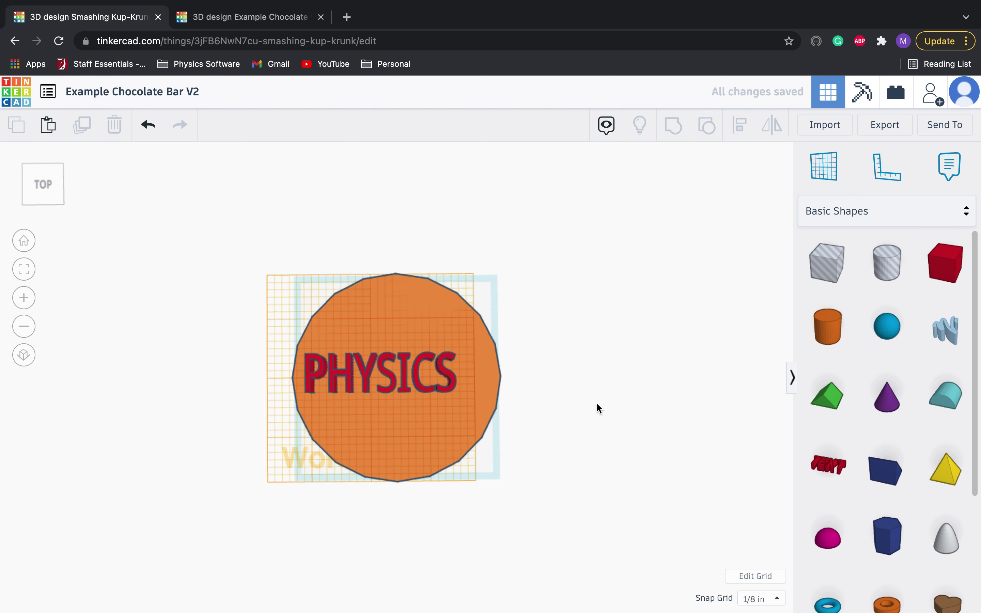
pyautogui.click(455, 388)
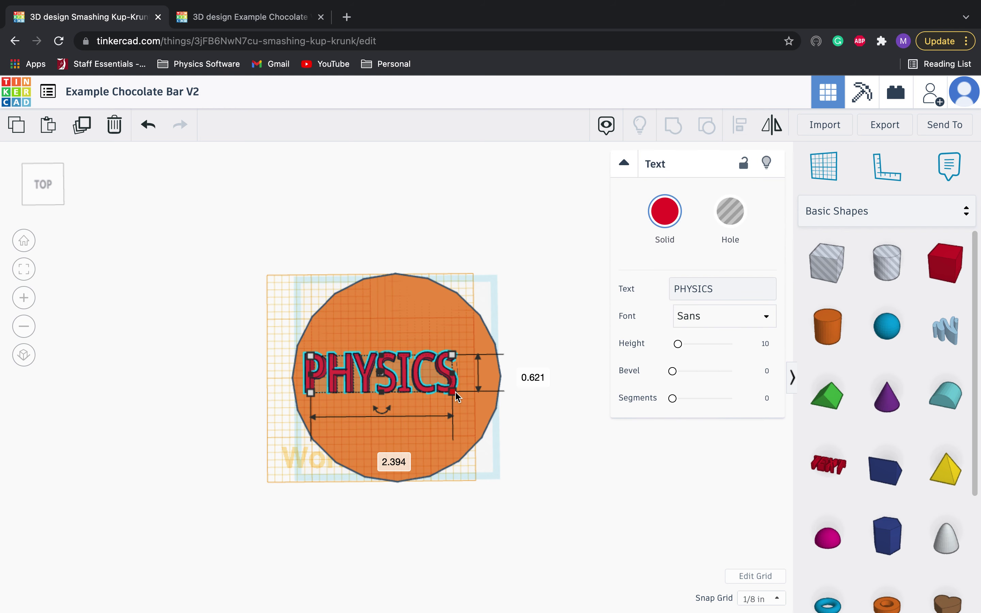
pyautogui.click(595, 431)
# Step: Compare with the example coin, then widen the PHYSICS text slightly
pyautogui.click(273, 22)
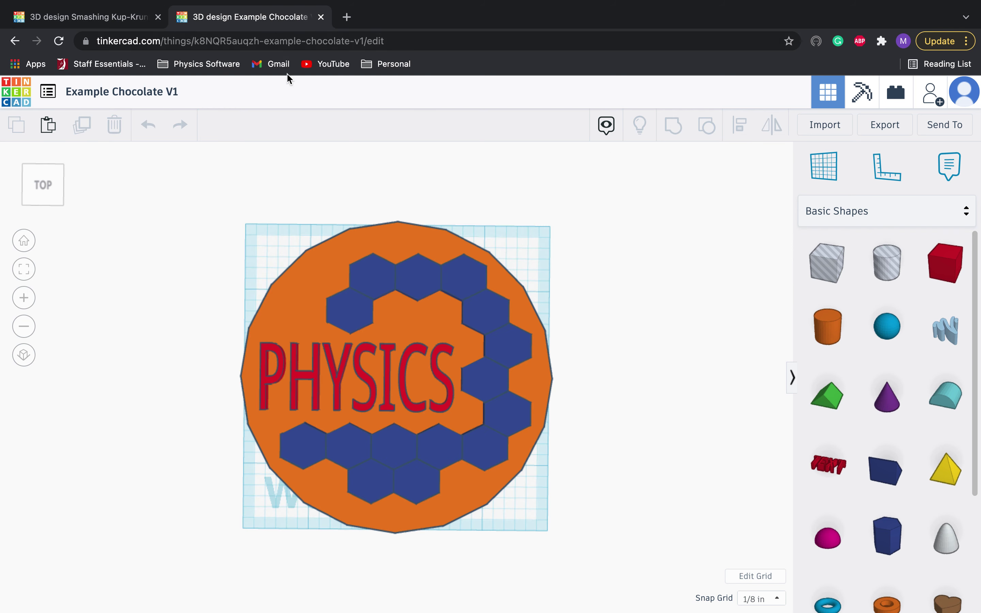
pyautogui.click(104, 22)
pyautogui.click(354, 389)
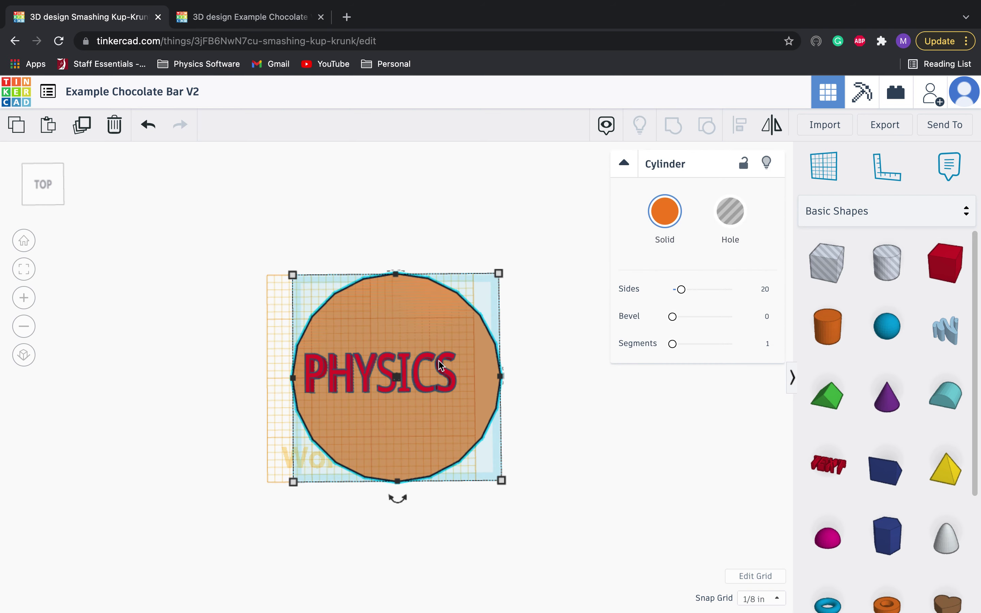
pyautogui.click(441, 365)
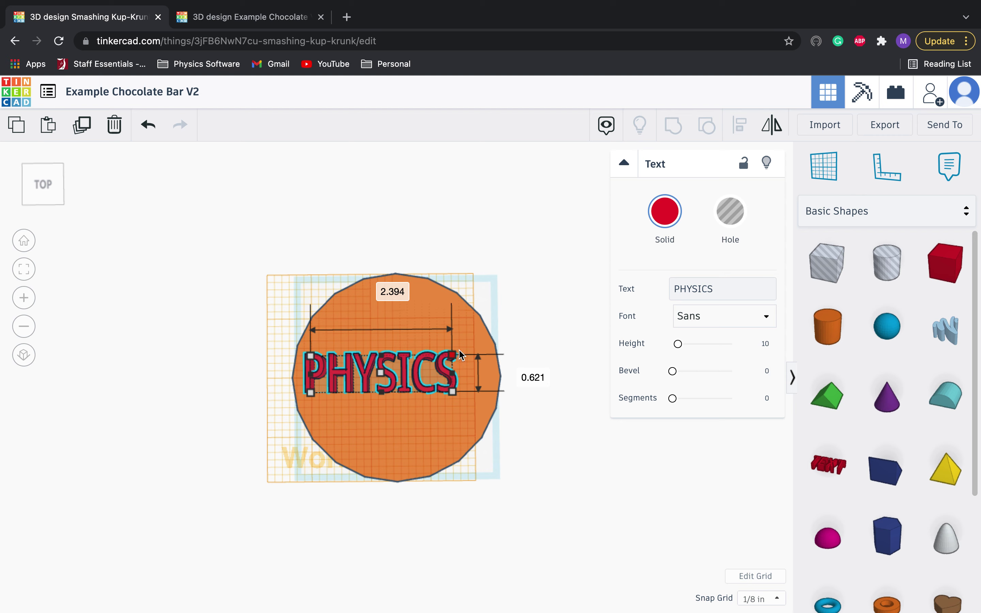
pyautogui.moveTo(460, 355); pyautogui.dragTo(446, 378)
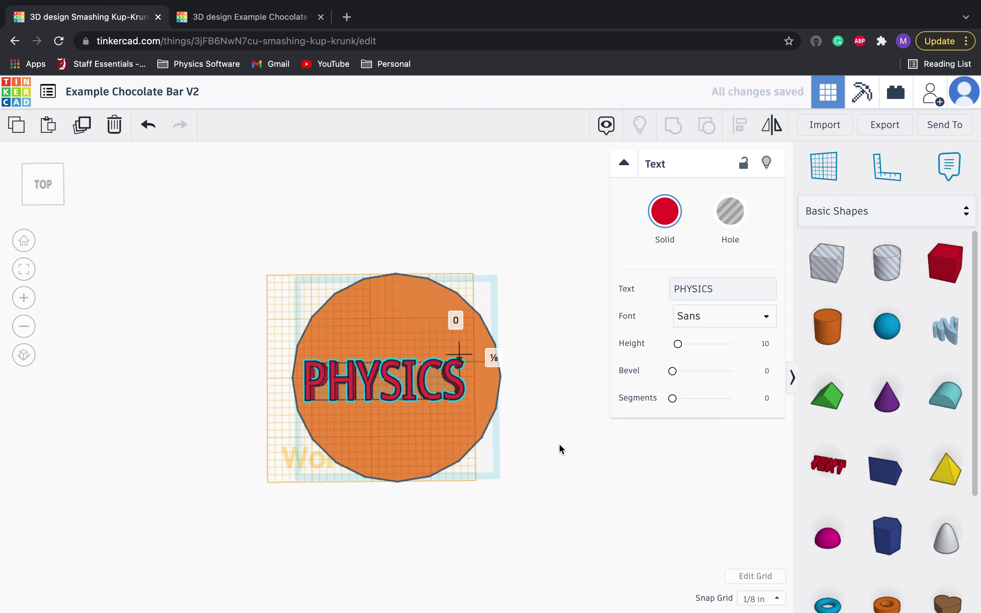
pyautogui.moveTo(558, 443); pyautogui.dragTo(556, 320, button='right')
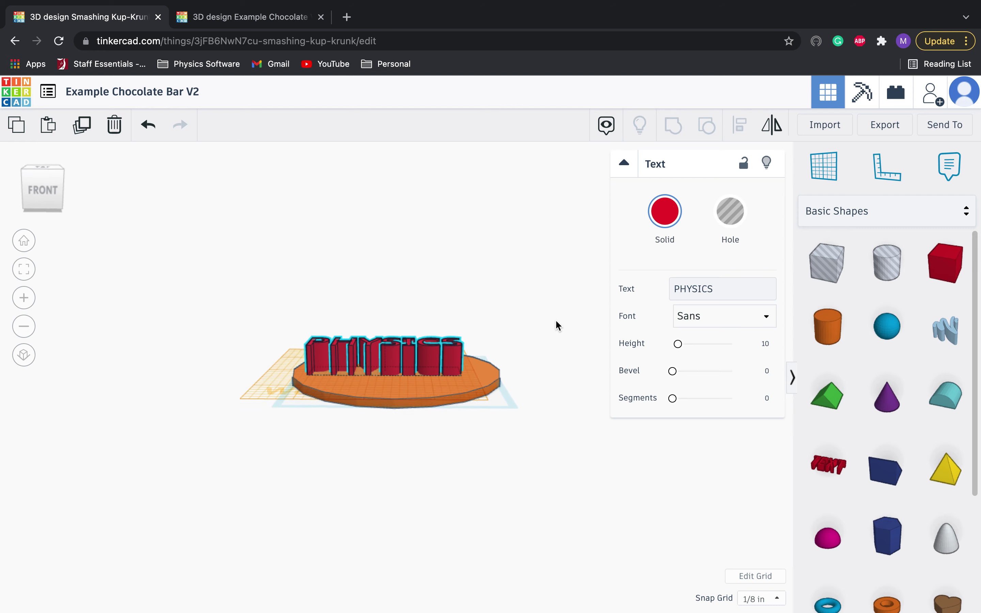
# Step: Set the PHYSICS letters' height to 0.125 inch and view the coin from above
pyautogui.scroll(10, 398, 372)
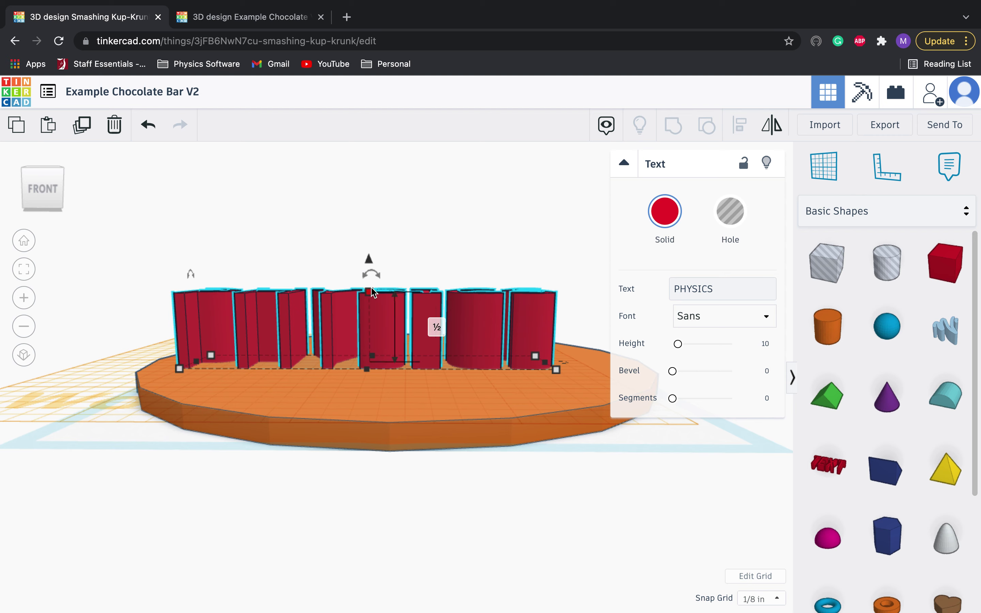
pyautogui.click(441, 332)
pyautogui.press('Escape')
pyautogui.click(440, 331)
pyautogui.write('0.125')
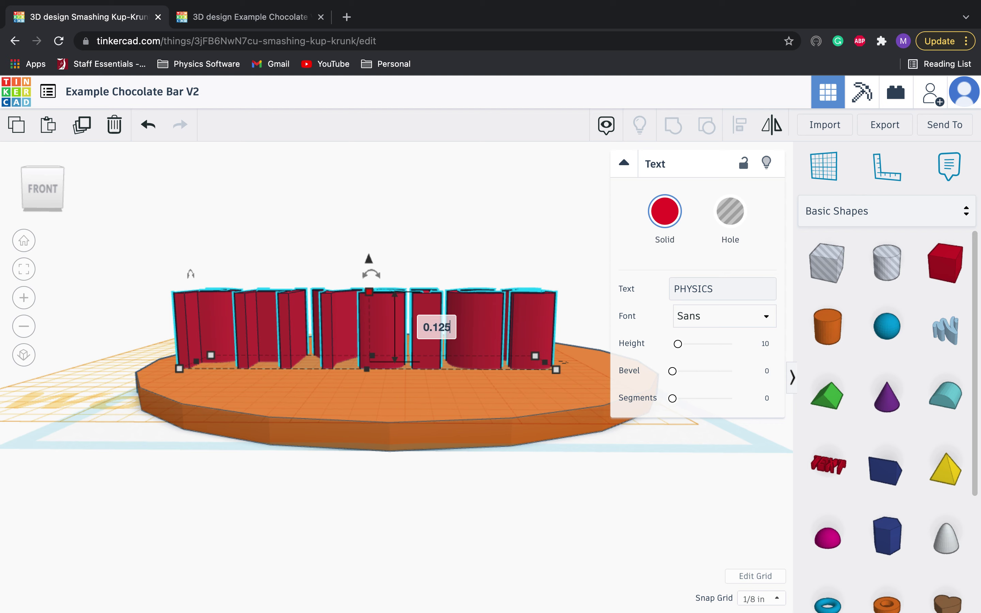
pyautogui.press('Return')
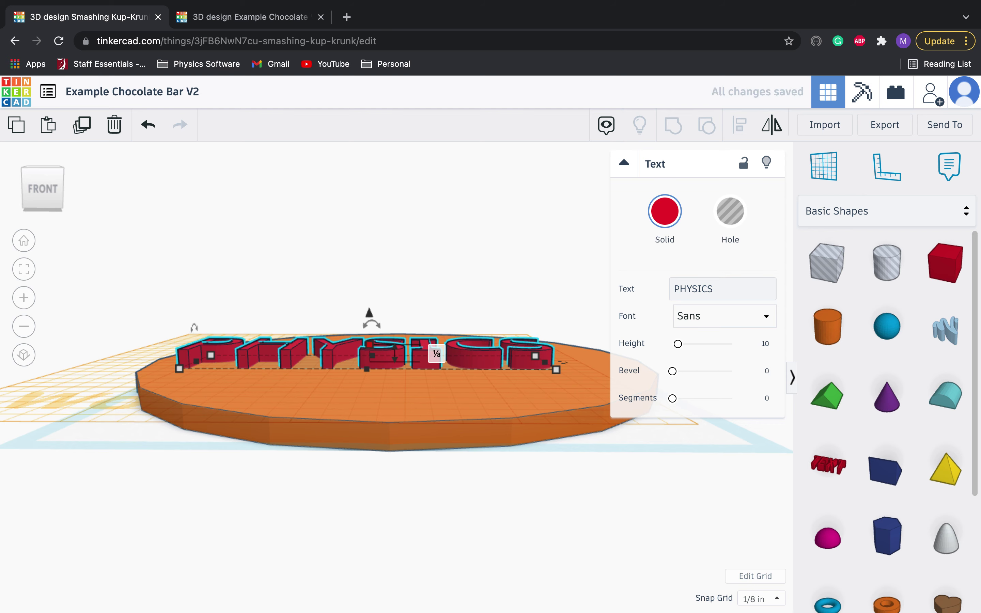
pyautogui.click(468, 276)
pyautogui.moveTo(468, 276); pyautogui.dragTo(464, 385, button='right')
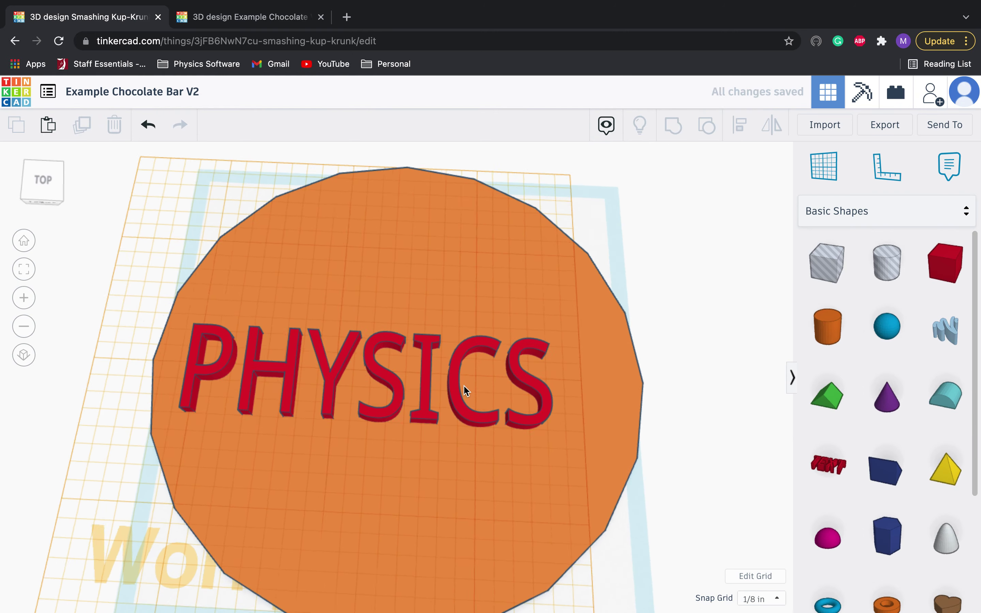
pyautogui.click(446, 379)
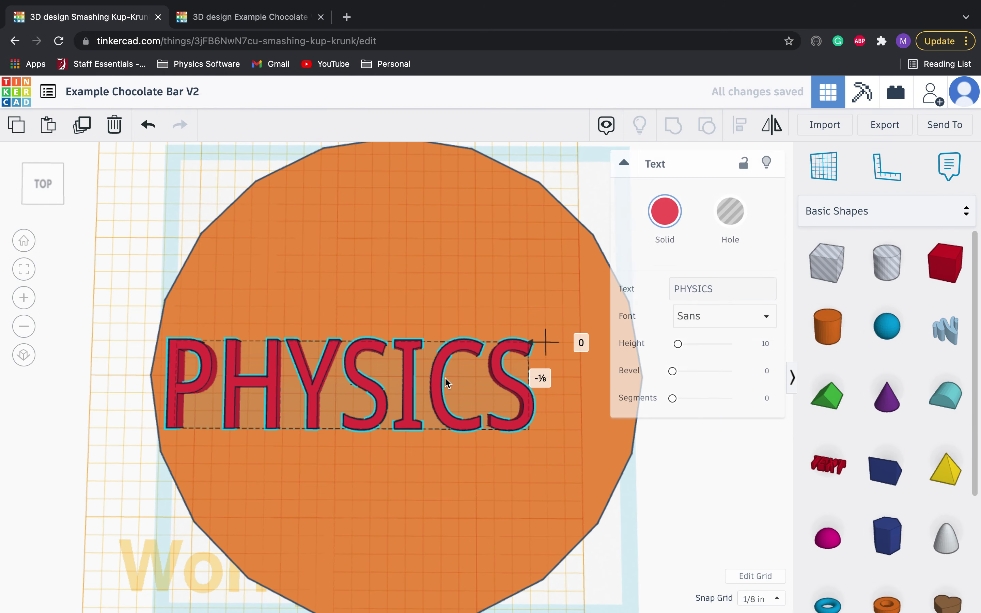
pyautogui.click(673, 512)
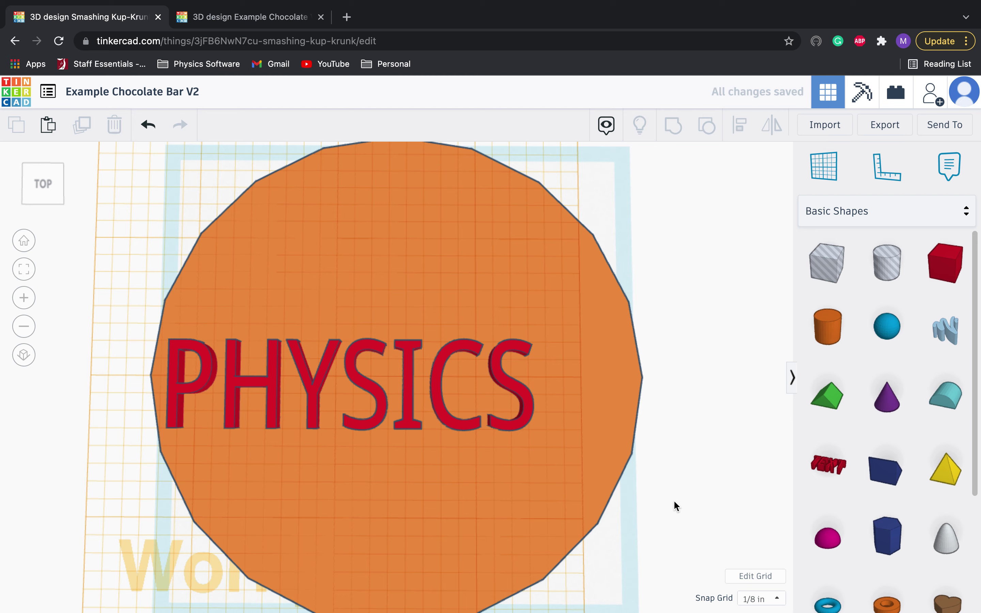
# Step: Check the example coin, then place a polygon hexagon onto the coin
pyautogui.click(213, 22)
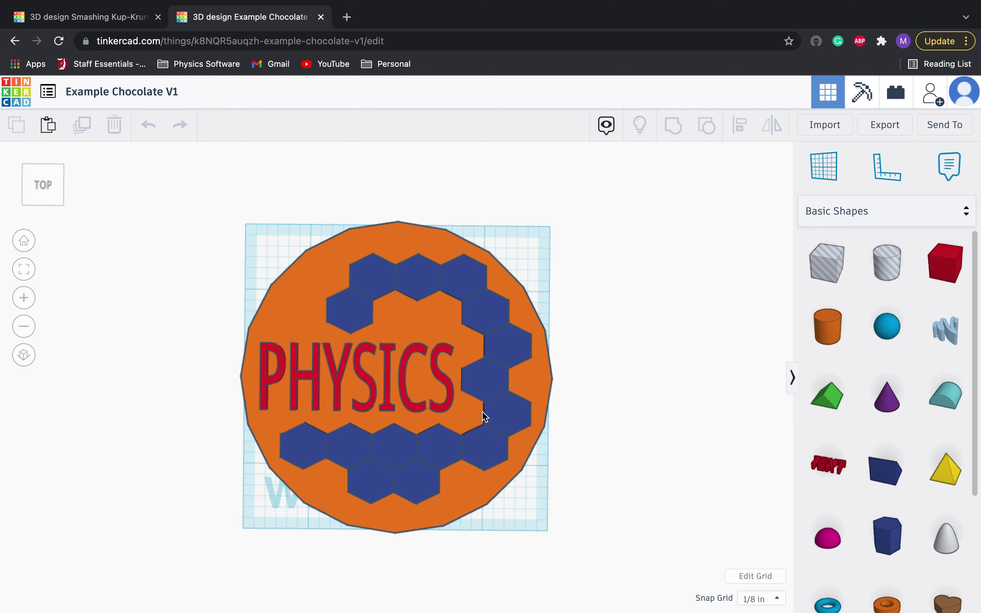
pyautogui.click(104, 22)
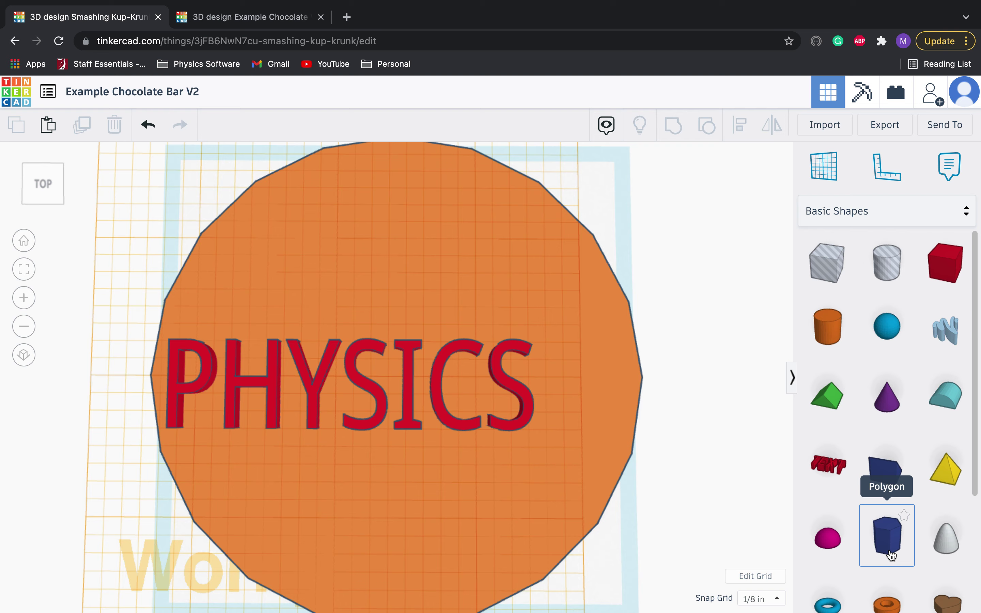
pyautogui.moveTo(890, 545); pyautogui.dragTo(333, 511)
pyautogui.scroll(-6, 396, 495)
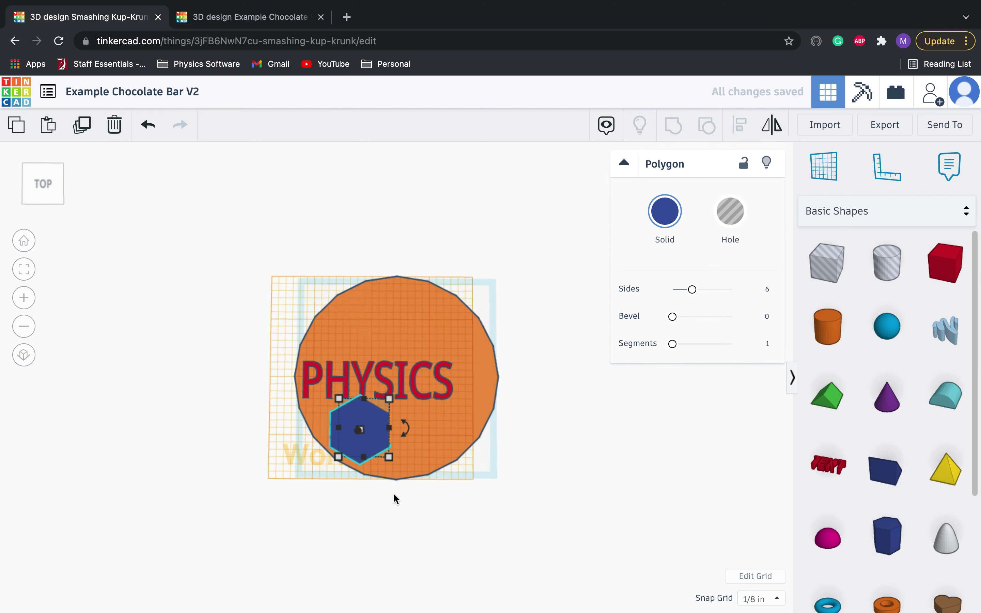
pyautogui.scroll(2, 393, 493)
# Step: Resize the hexagon to 0.5 by 0.5 and move it lower on the coin
pyautogui.moveTo(387, 482)
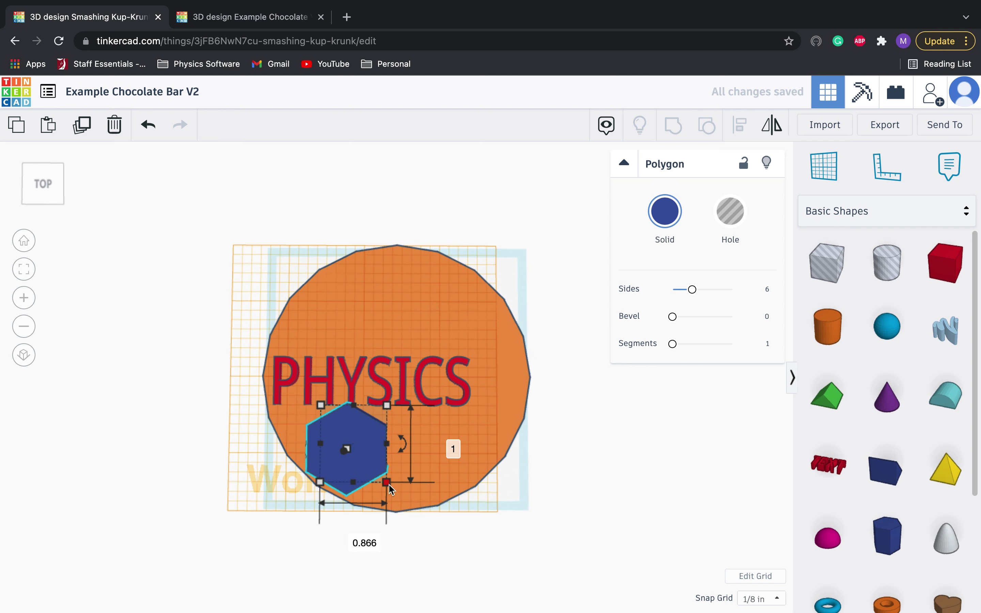
pyautogui.click(452, 446)
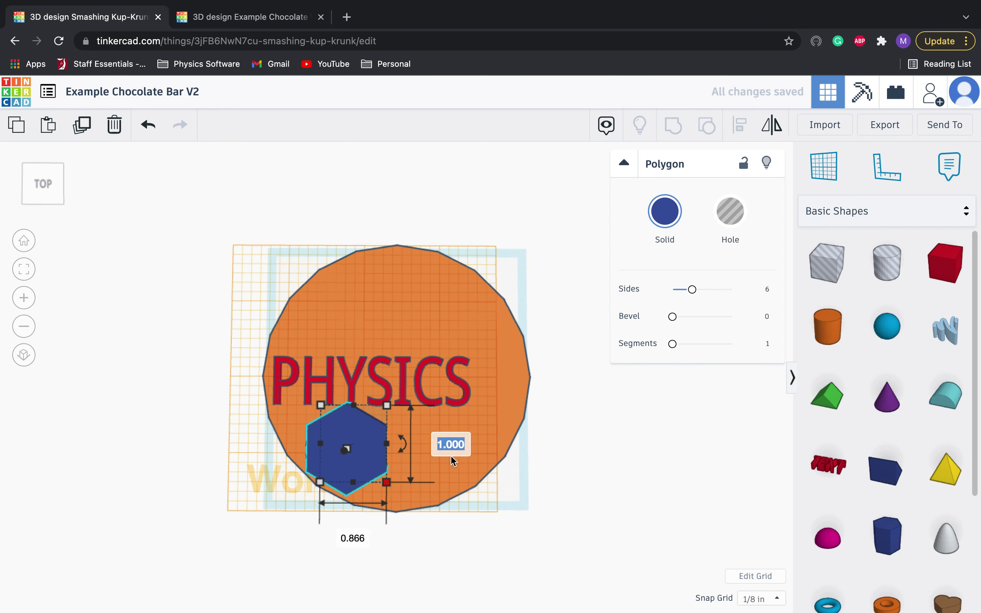
pyautogui.write('0.5')
pyautogui.press('Return')
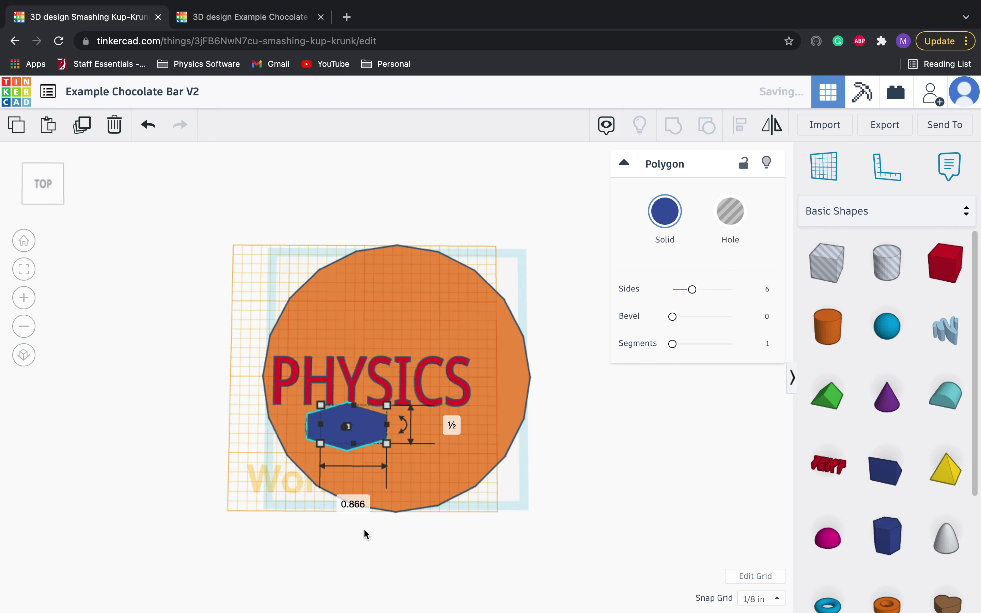
pyautogui.click(358, 504)
pyautogui.write('0.5')
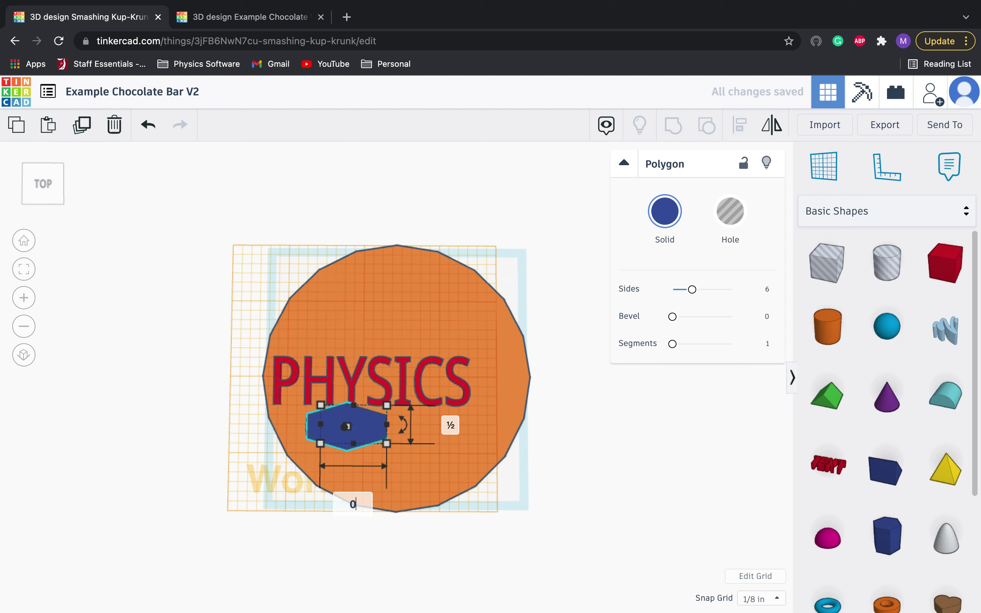
pyautogui.press('Return')
pyautogui.moveTo(339, 422); pyautogui.dragTo(359, 463)
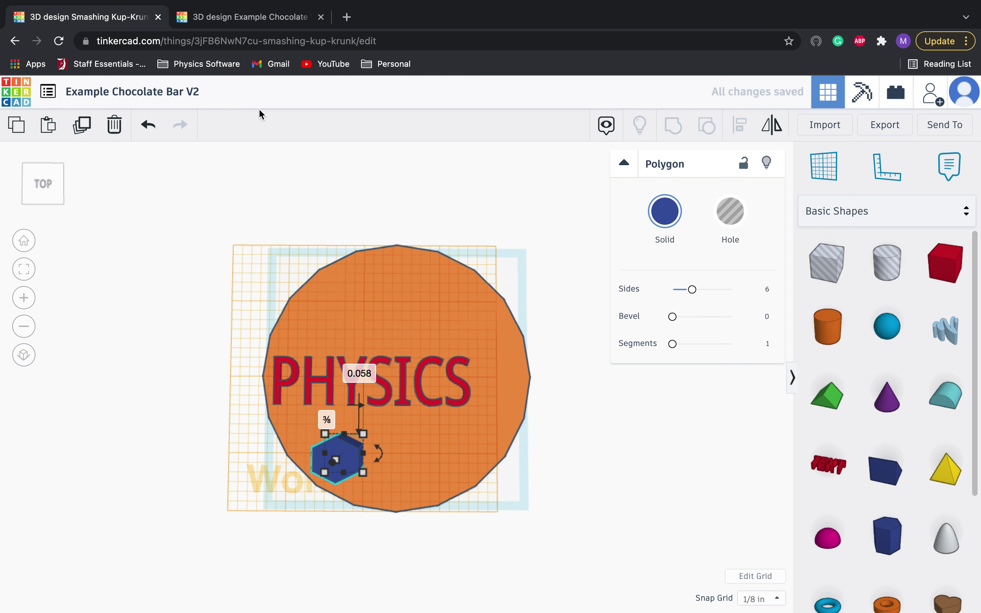
# Step: After comparing with the example, set the blue hexagon's height to 0.125 inch
pyautogui.click(251, 17)
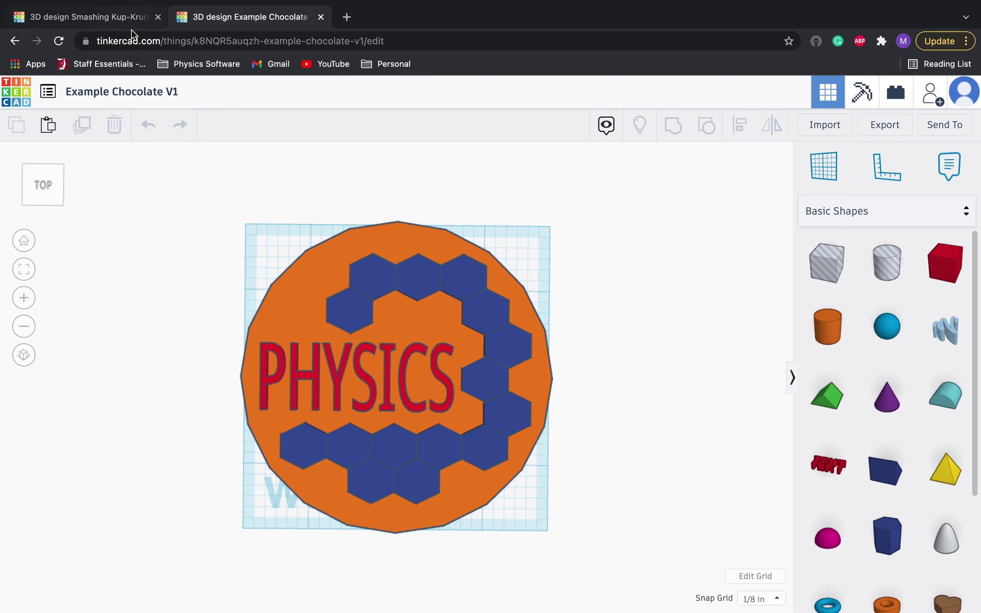
pyautogui.click(126, 20)
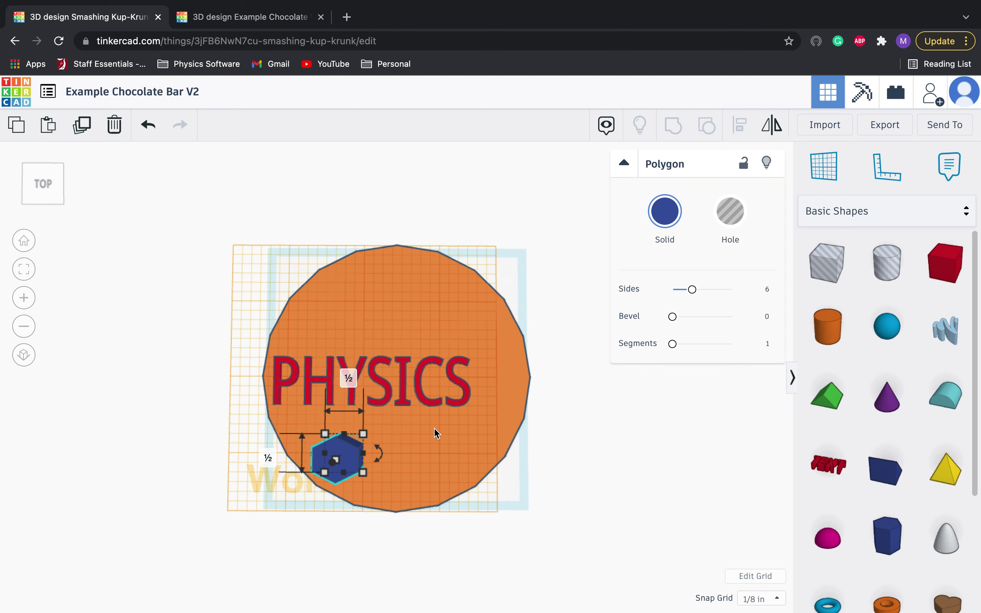
pyautogui.moveTo(436, 433); pyautogui.dragTo(426, 311, button='right')
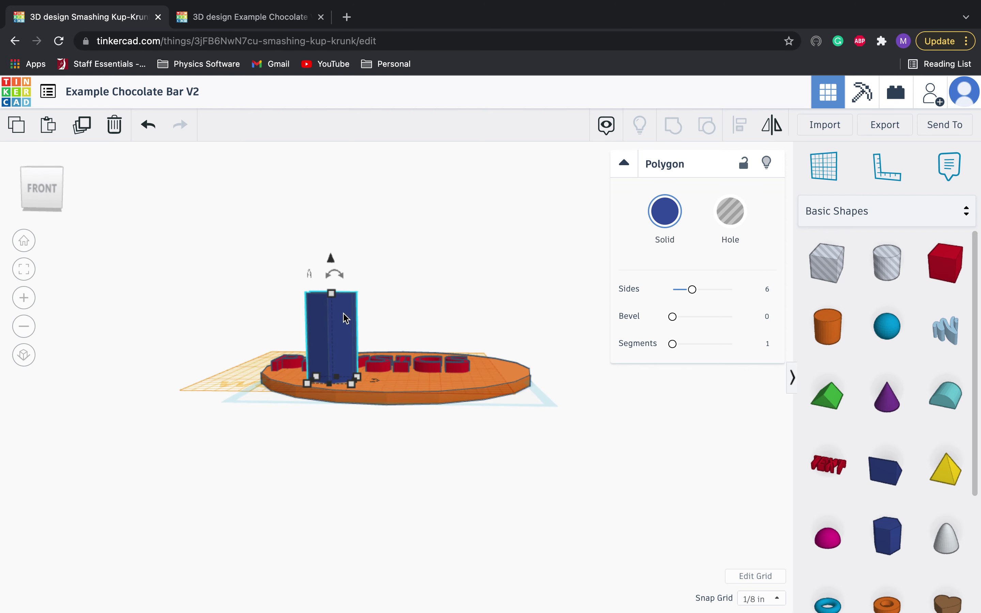
pyautogui.moveTo(375, 435); pyautogui.dragTo(377, 473, button='right')
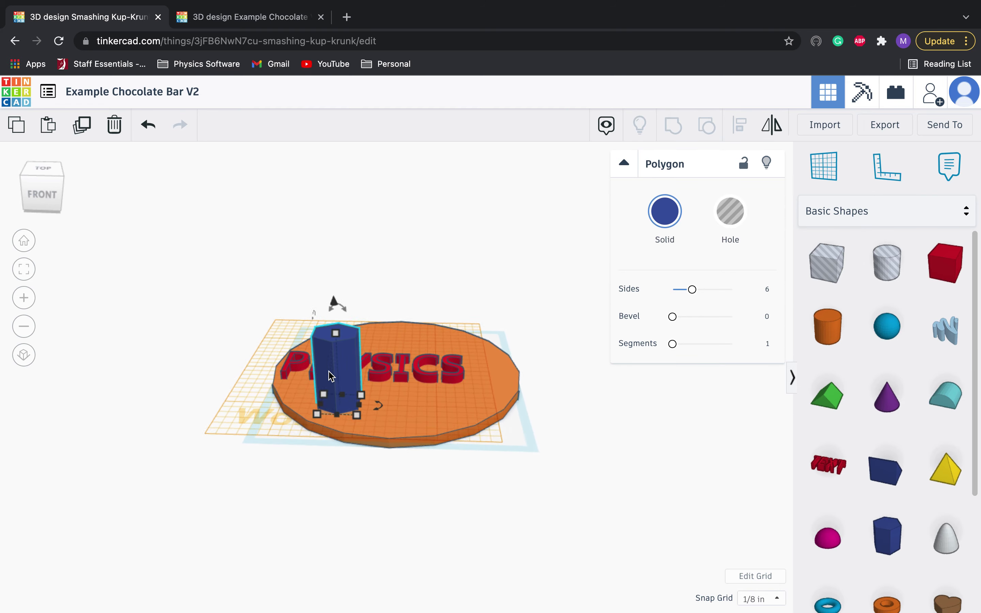
pyautogui.scroll(5, 330, 377)
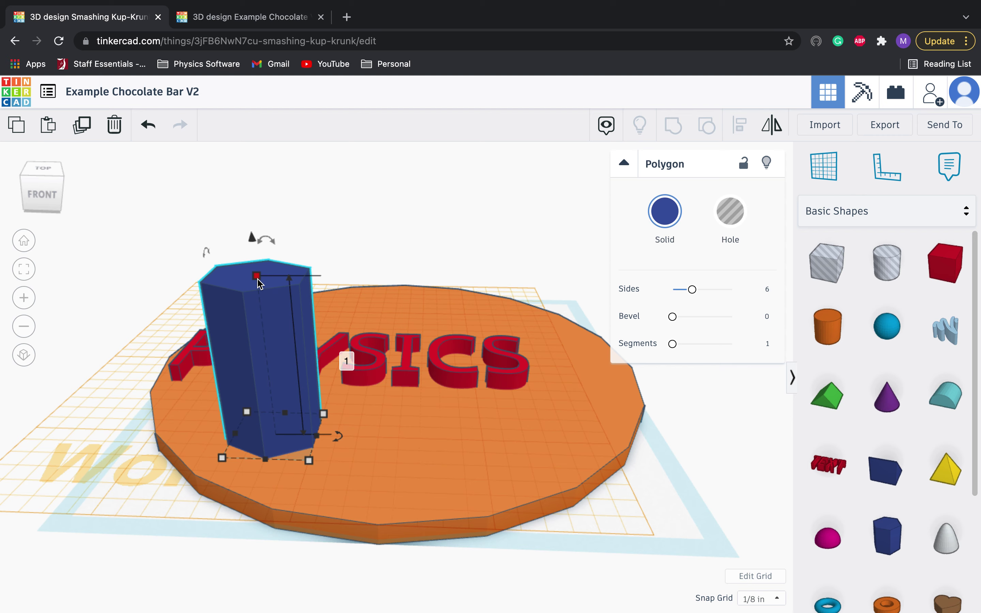
pyautogui.click(346, 361)
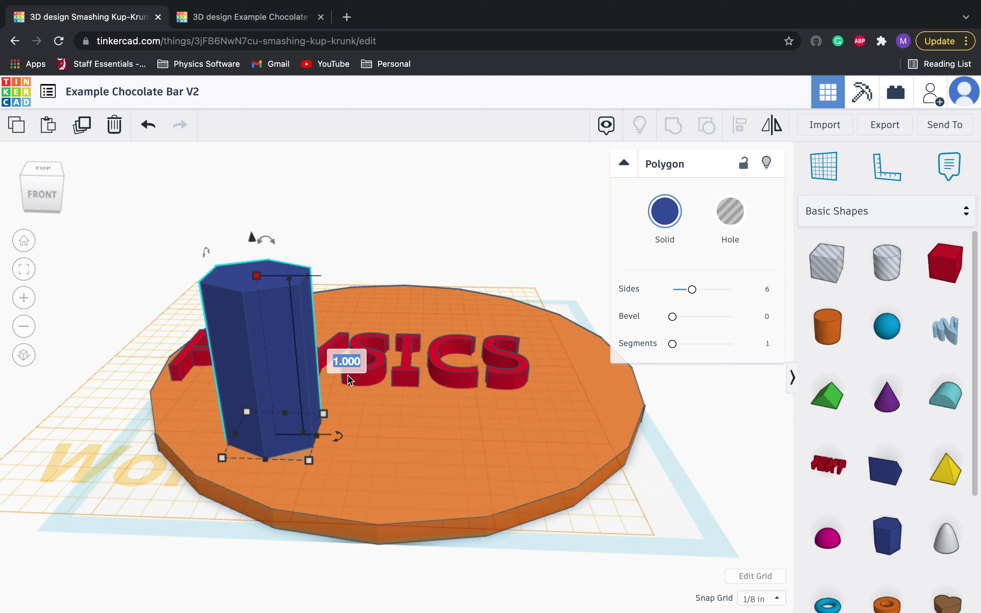
pyautogui.write('0.125')
pyautogui.press('Return')
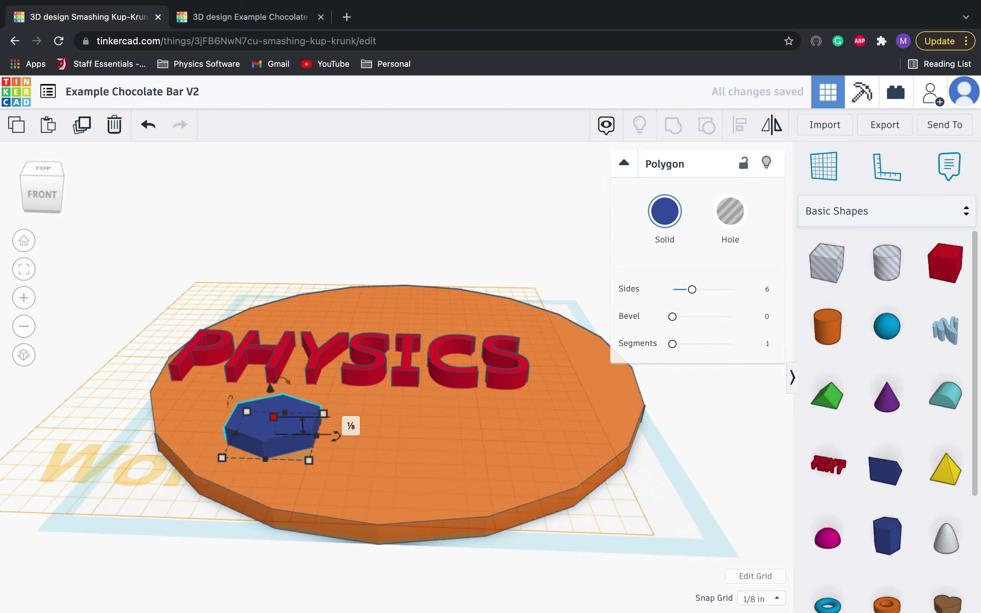
pyautogui.moveTo(361, 269); pyautogui.dragTo(370, 342, button='right')
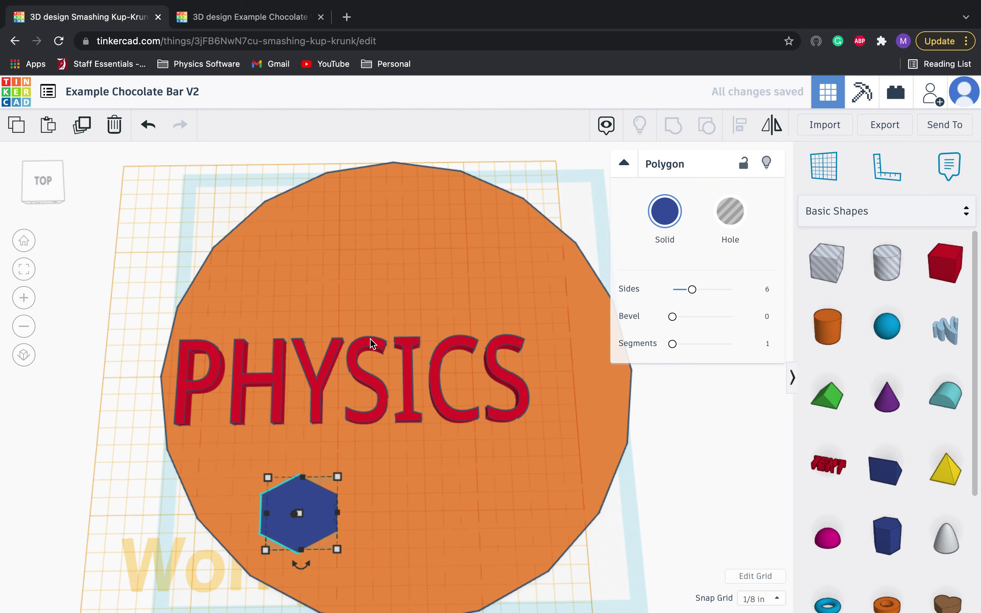
pyautogui.scroll(3, 475, 422)
pyautogui.scroll(-4, 478, 423)
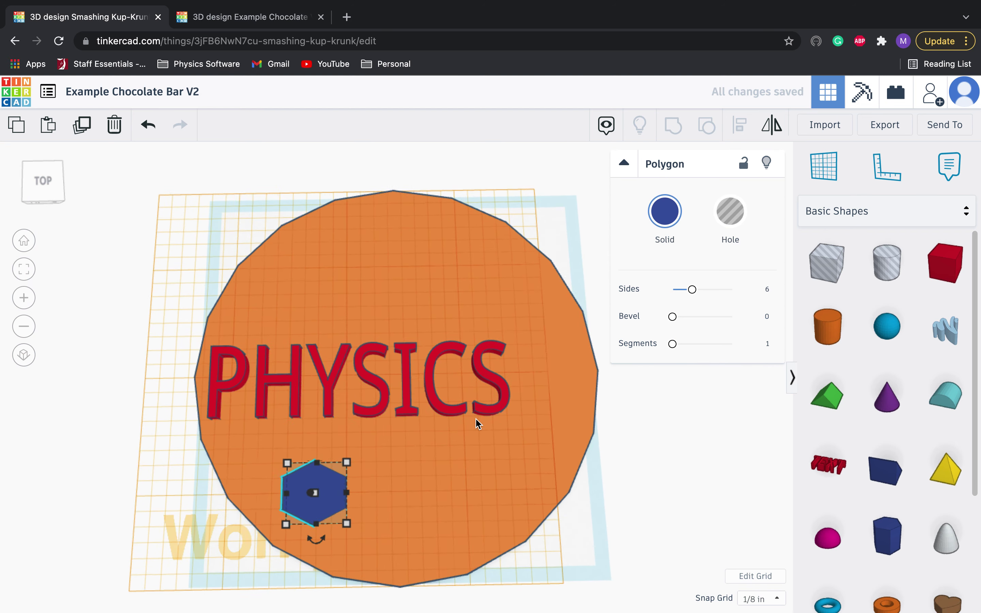
pyautogui.scroll(-2, 478, 424)
pyautogui.click(610, 422)
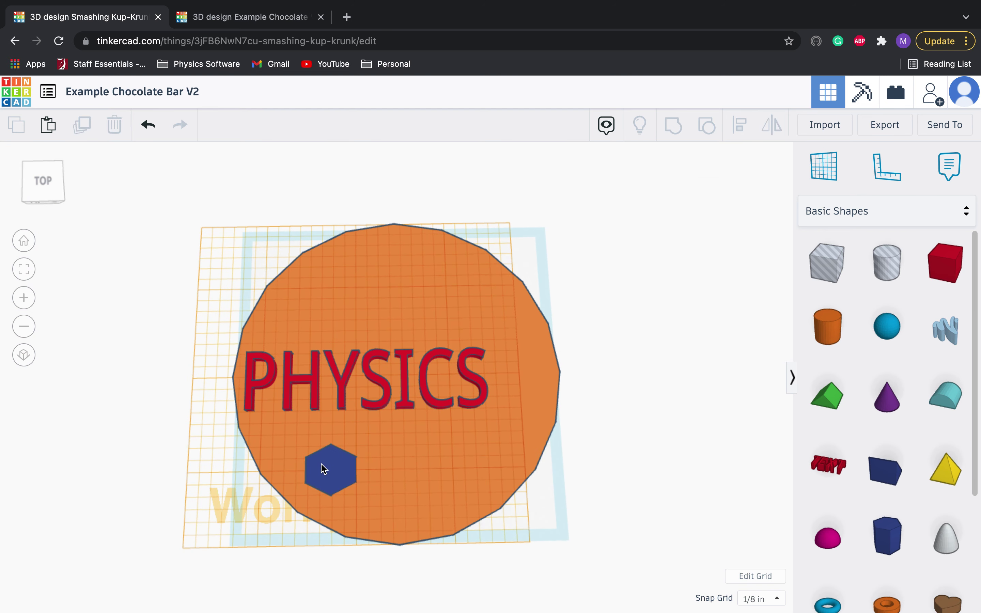
# Step: Place the hexagon below PHYSICS and repeat-duplicate it ½ in apart into a row of five
pyautogui.moveTo(323, 464); pyautogui.dragTo(305, 461)
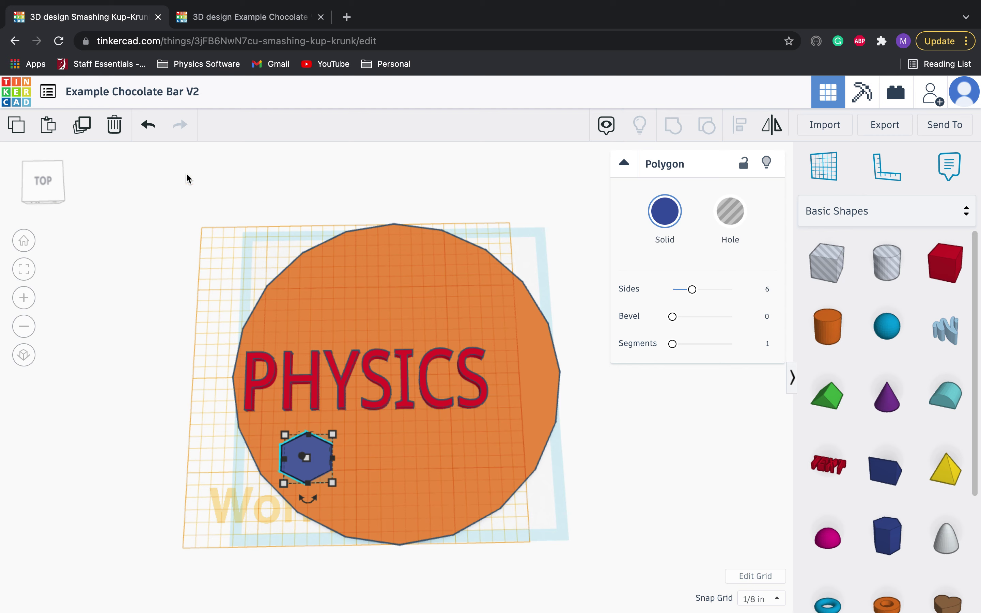
pyautogui.click(86, 129)
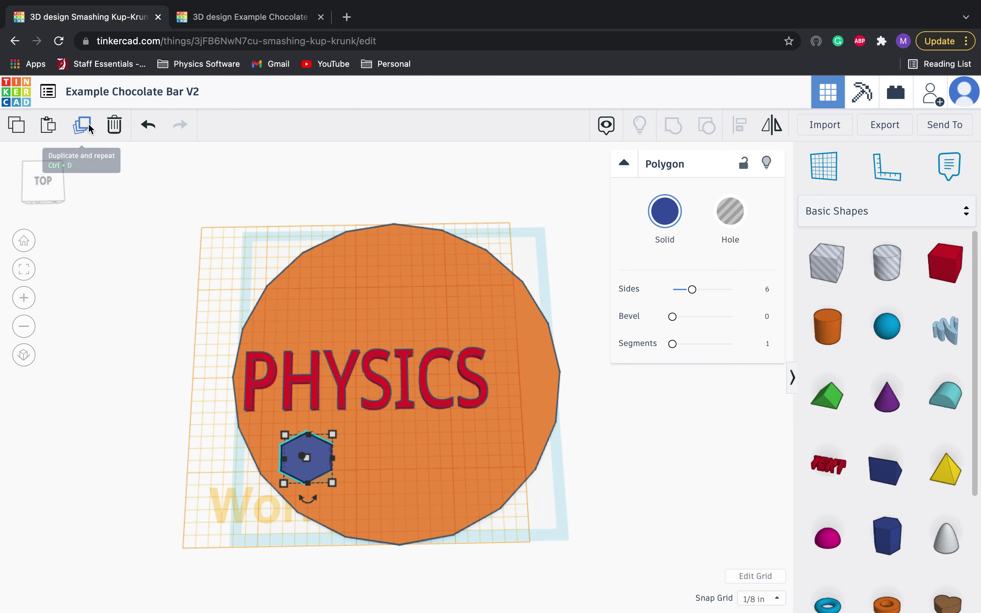
pyautogui.moveTo(311, 456); pyautogui.dragTo(373, 455)
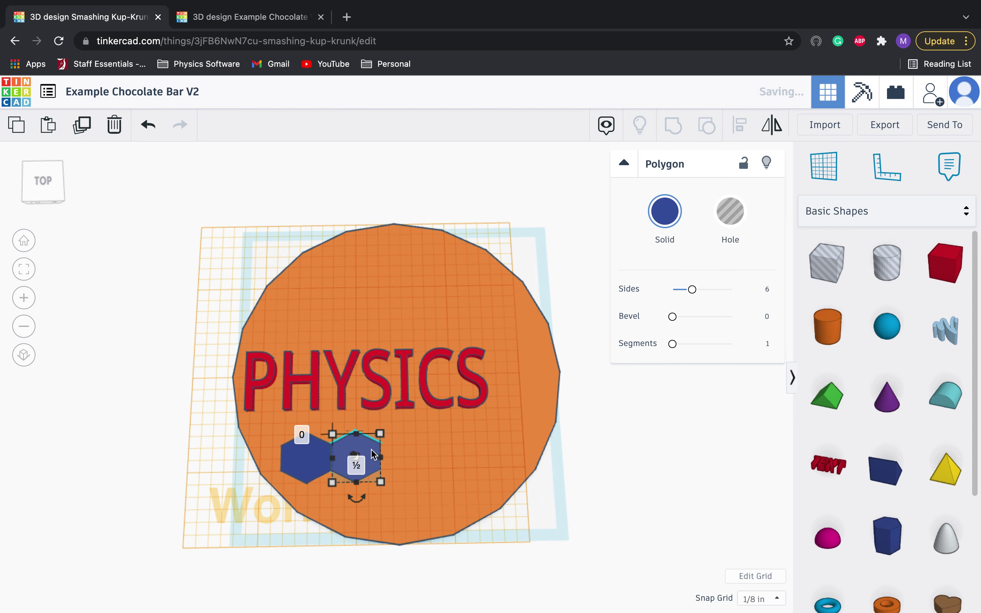
pyautogui.click(82, 126)
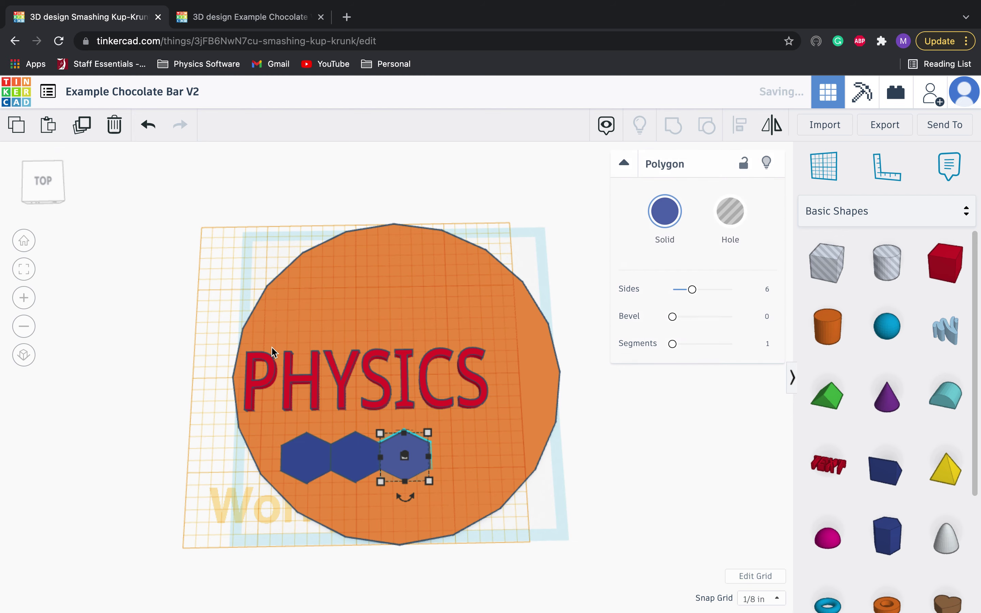
pyautogui.click(81, 129)
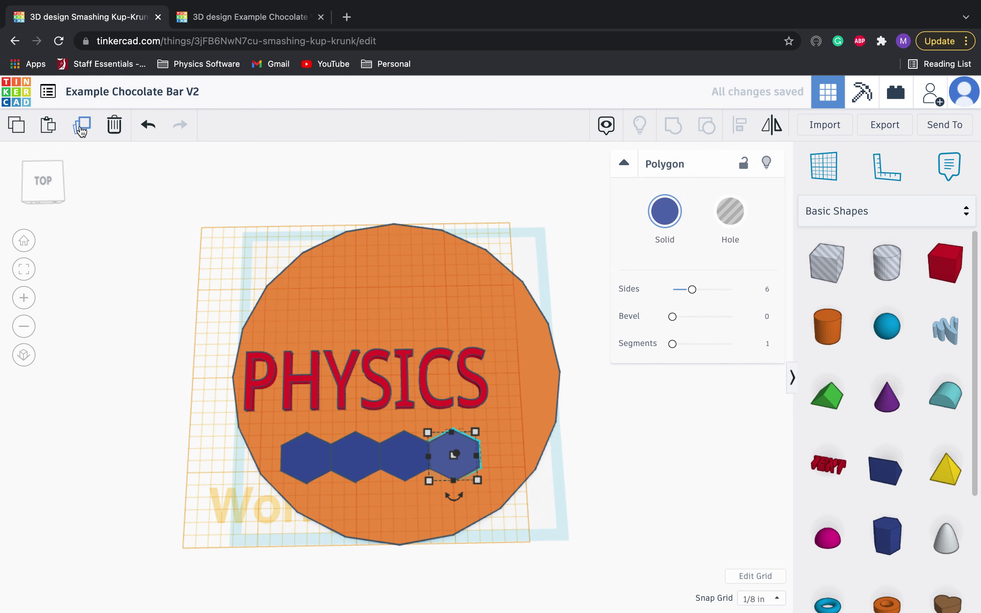
pyautogui.click(81, 130)
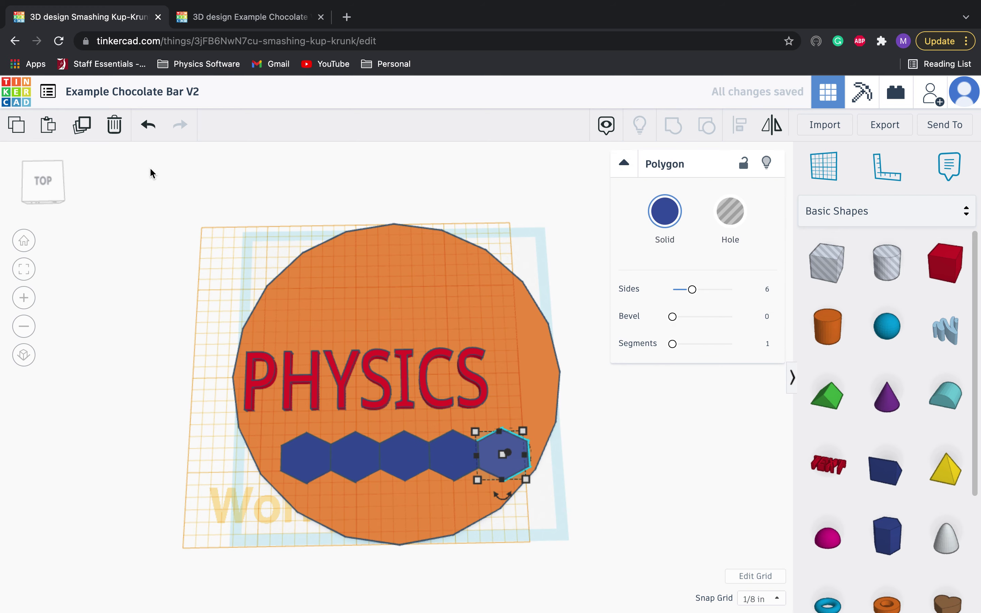
pyautogui.click(658, 480)
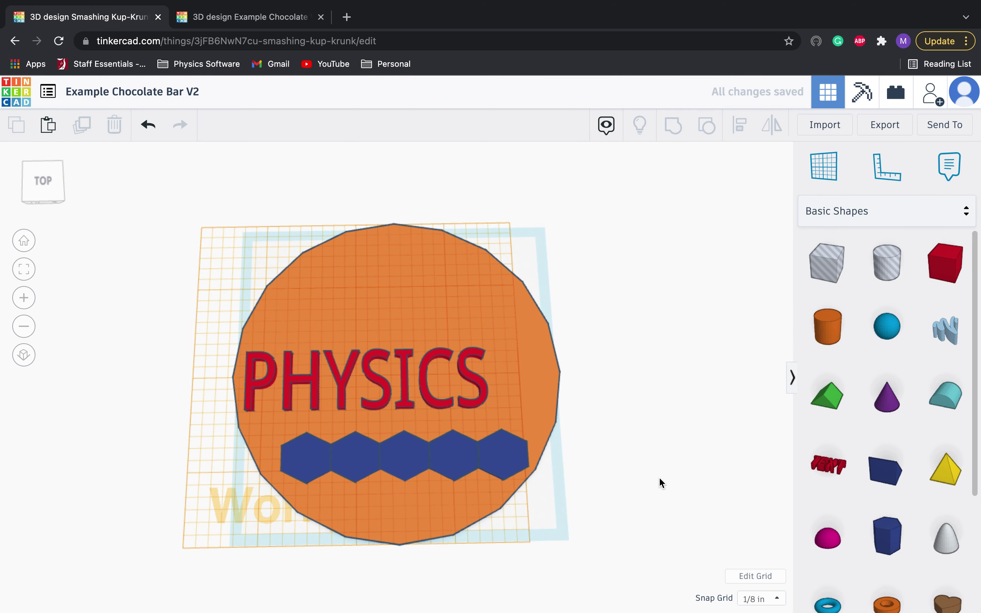
# Step: After checking the example design, nudge the first two hexagons up and left to touch
pyautogui.click(235, 17)
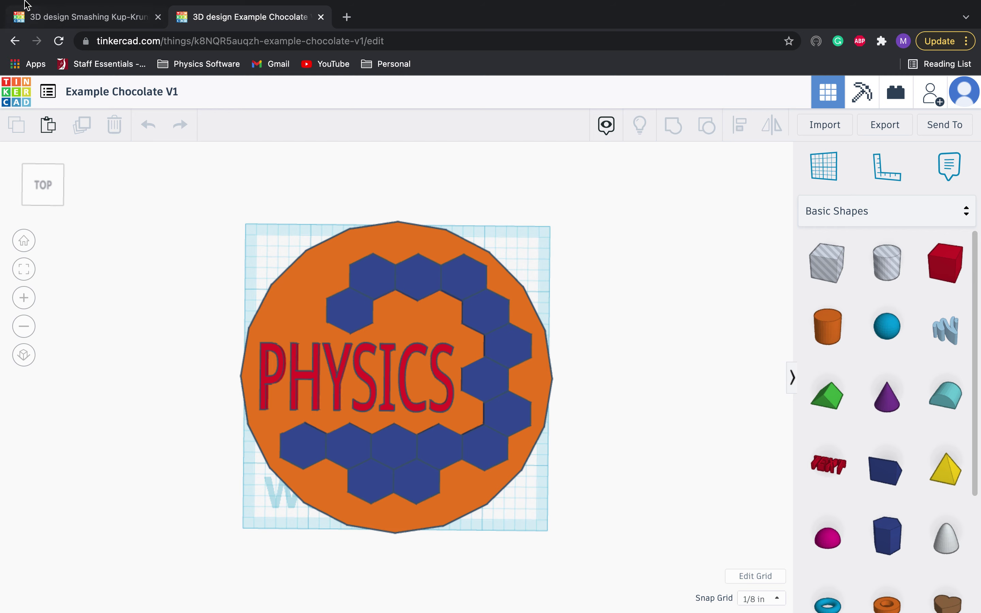
pyautogui.click(75, 24)
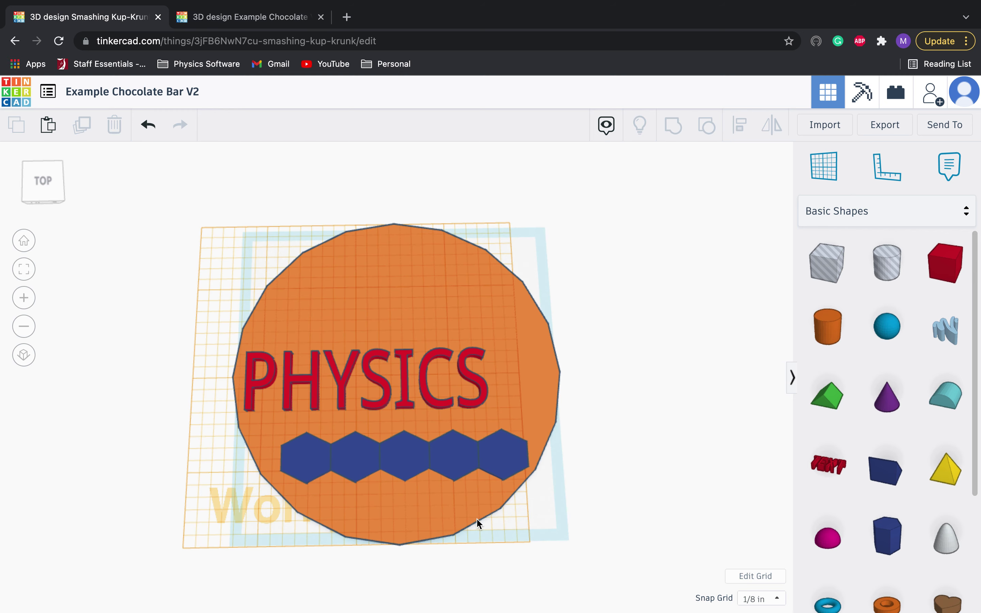
pyautogui.click(310, 468)
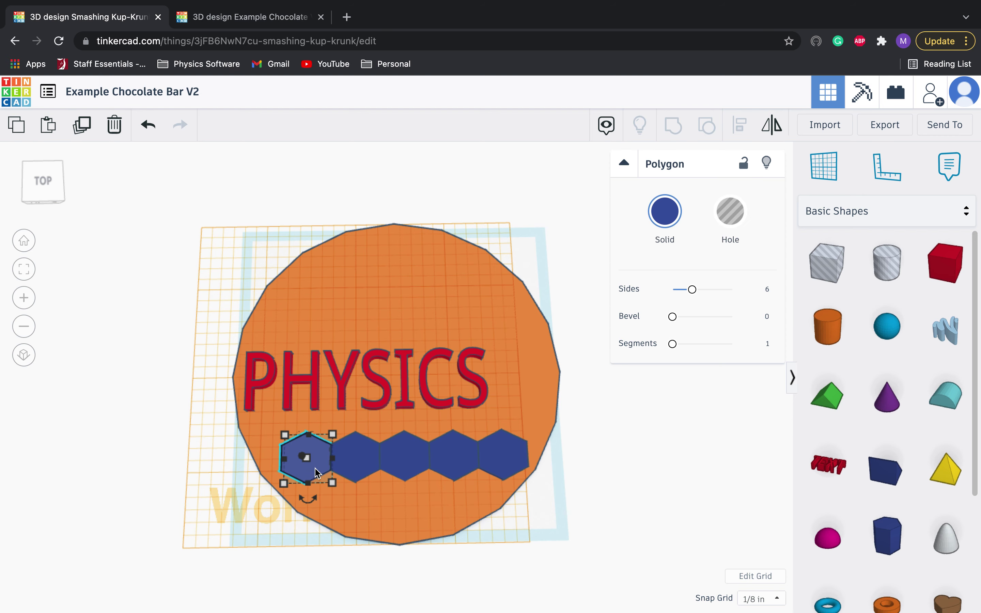
pyautogui.press('Left')
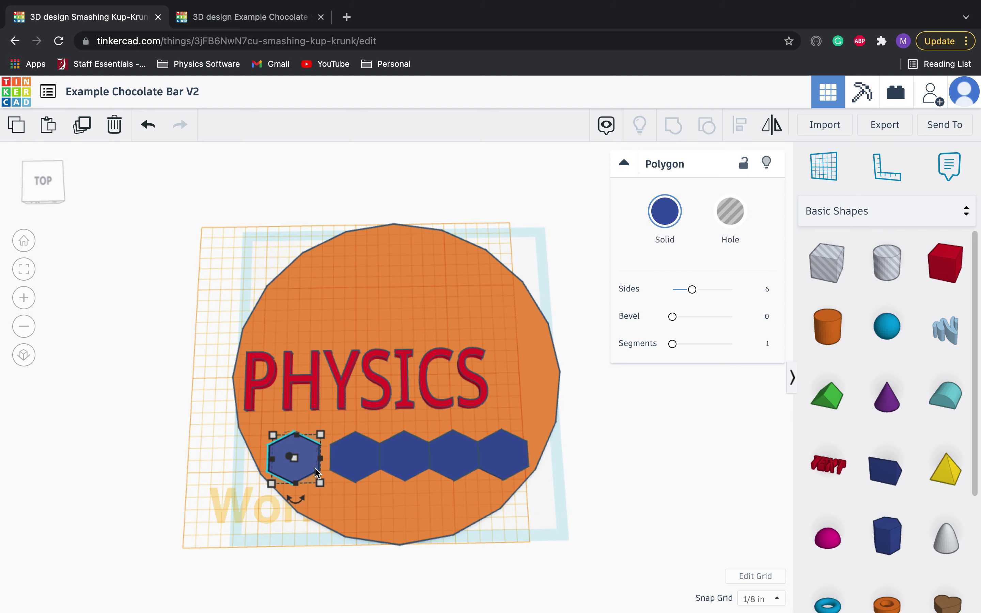
pyautogui.press('Up')
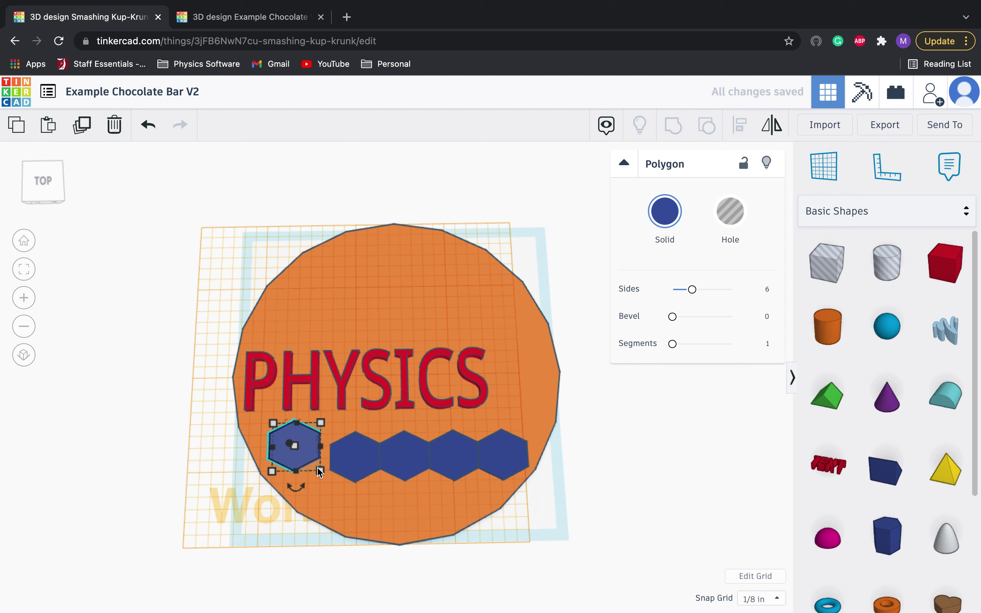
pyautogui.click(356, 468)
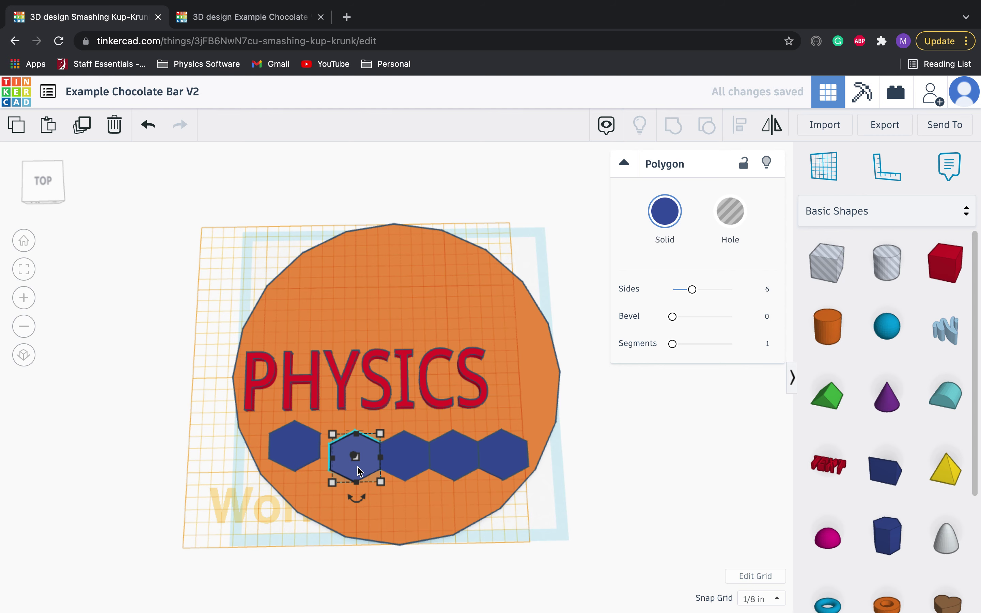
pyautogui.press('Up')
pyautogui.press('Left')
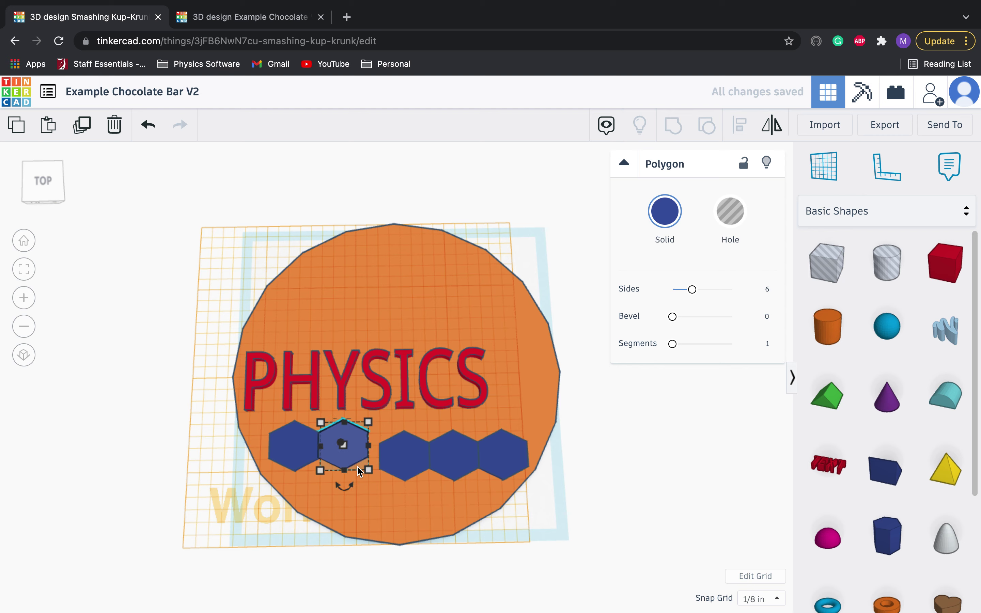
# Step: Tighten the third, fourth and fifth hexagons up and left against the row
pyautogui.click(403, 475)
pyautogui.press('Up')
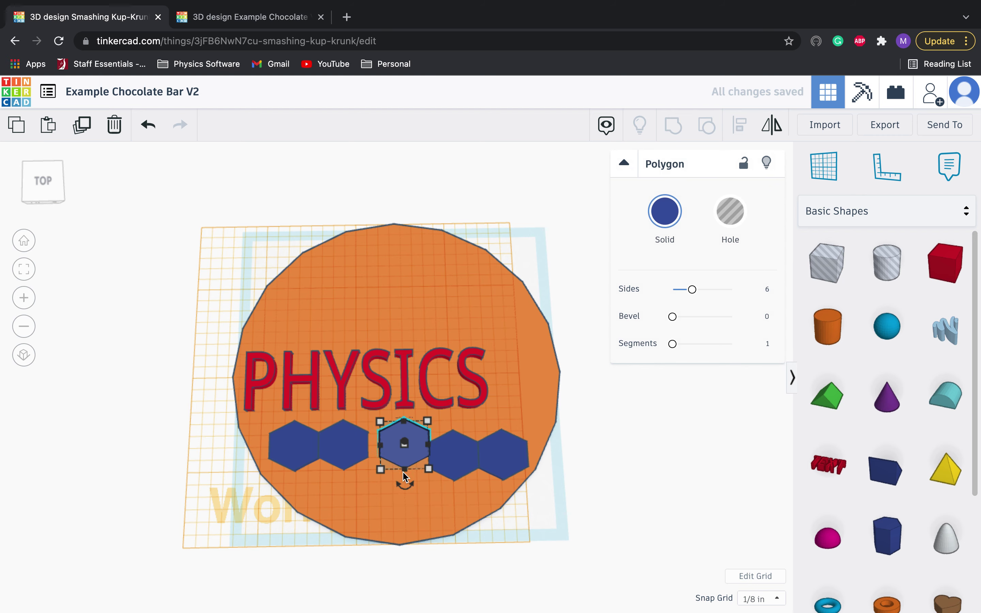
pyautogui.press('Left')
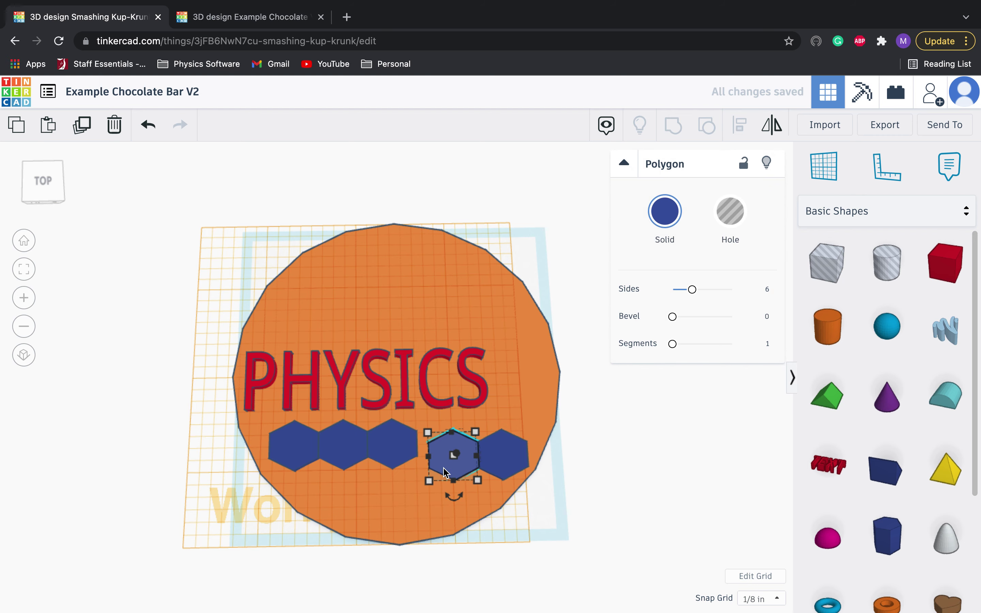
pyautogui.moveTo(443, 472); pyautogui.dragTo(431, 461)
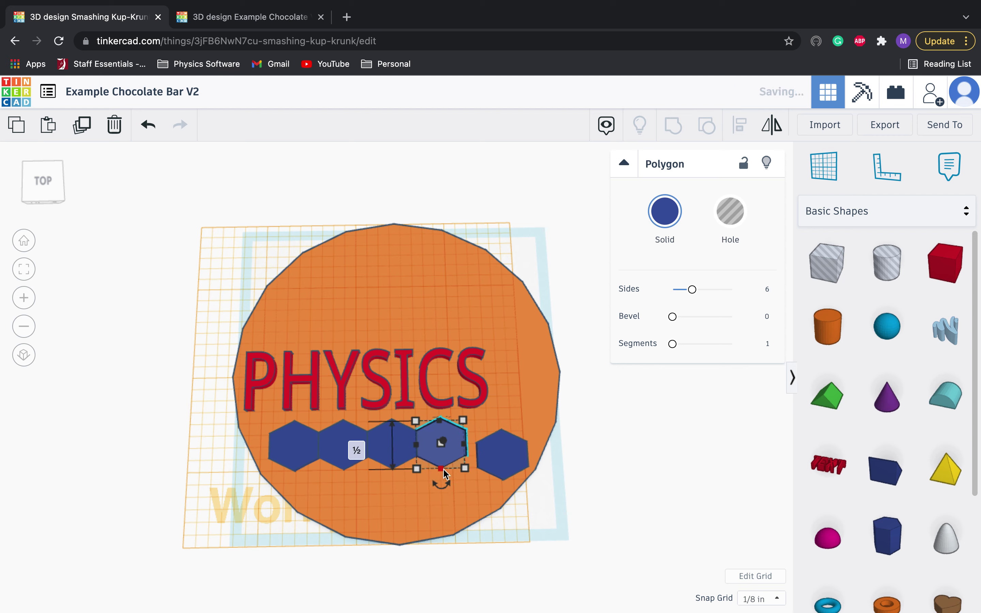
pyautogui.click(523, 457)
pyautogui.press('Up')
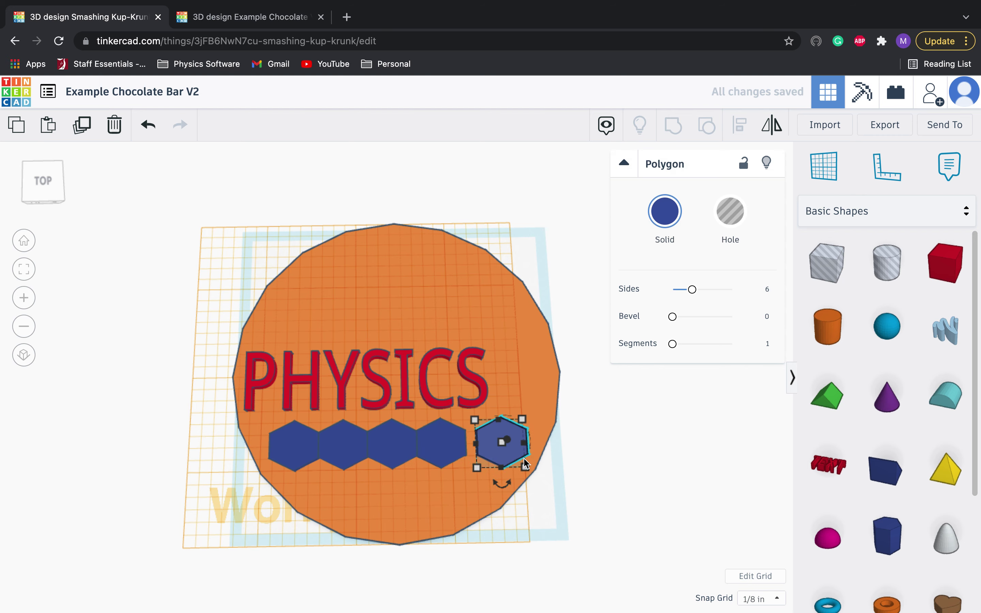
pyautogui.press('Left')
pyautogui.click(662, 468)
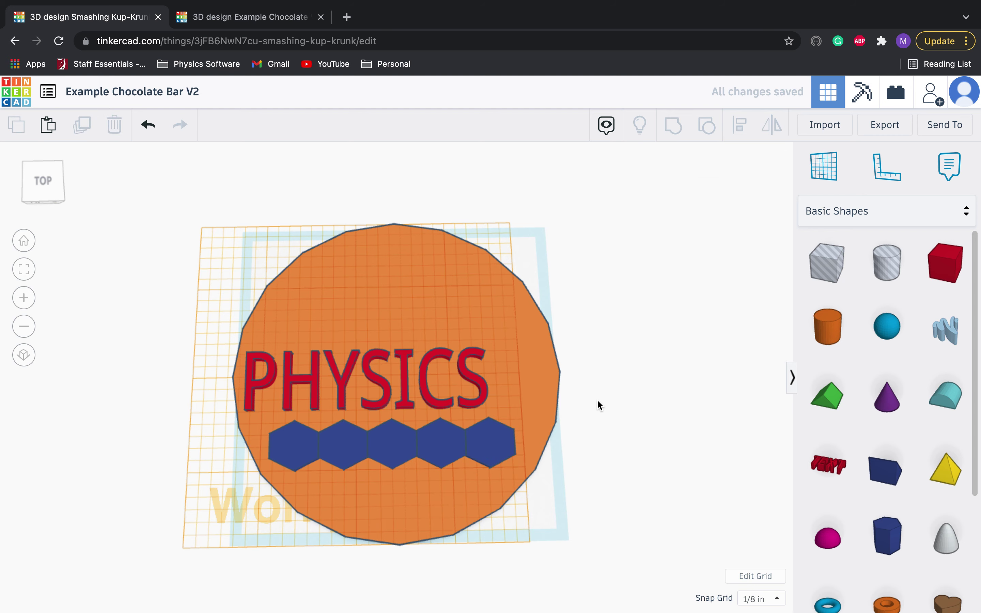
# Step: Duplicate the middle hexagon twice, placing both copies just below the row
pyautogui.click(404, 462)
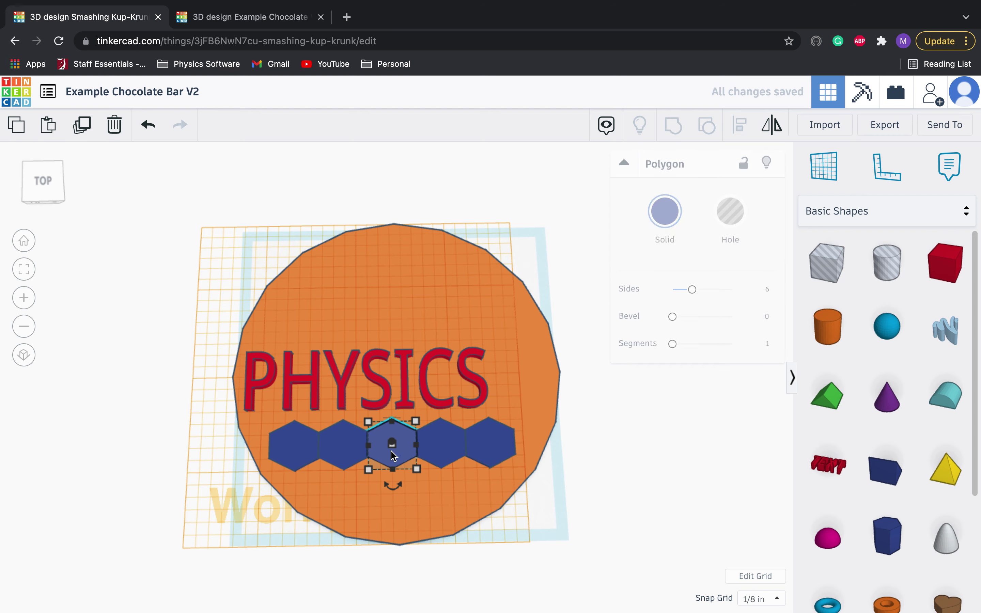
pyautogui.click(82, 125)
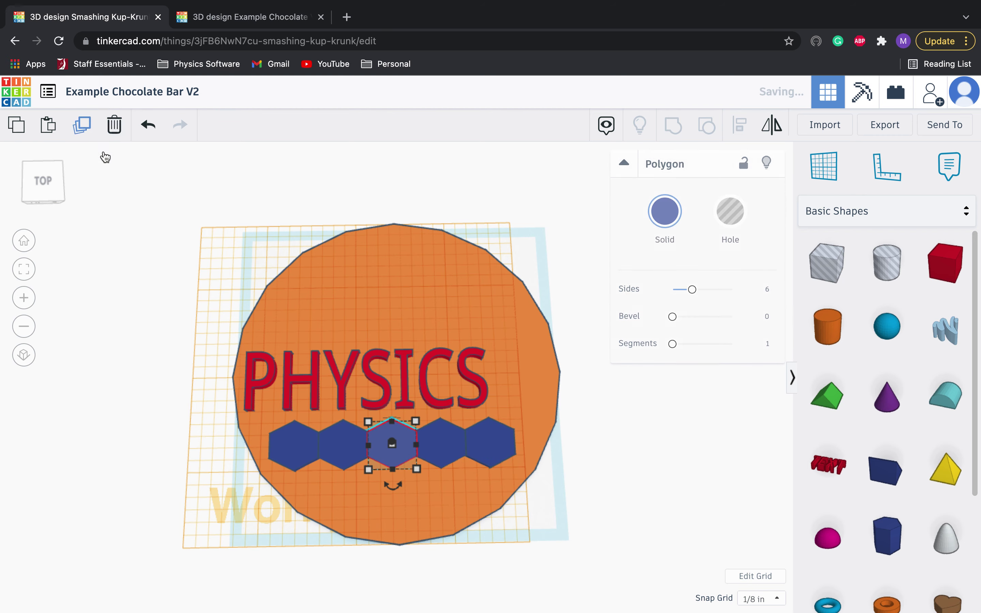
pyautogui.moveTo(409, 448); pyautogui.dragTo(391, 494)
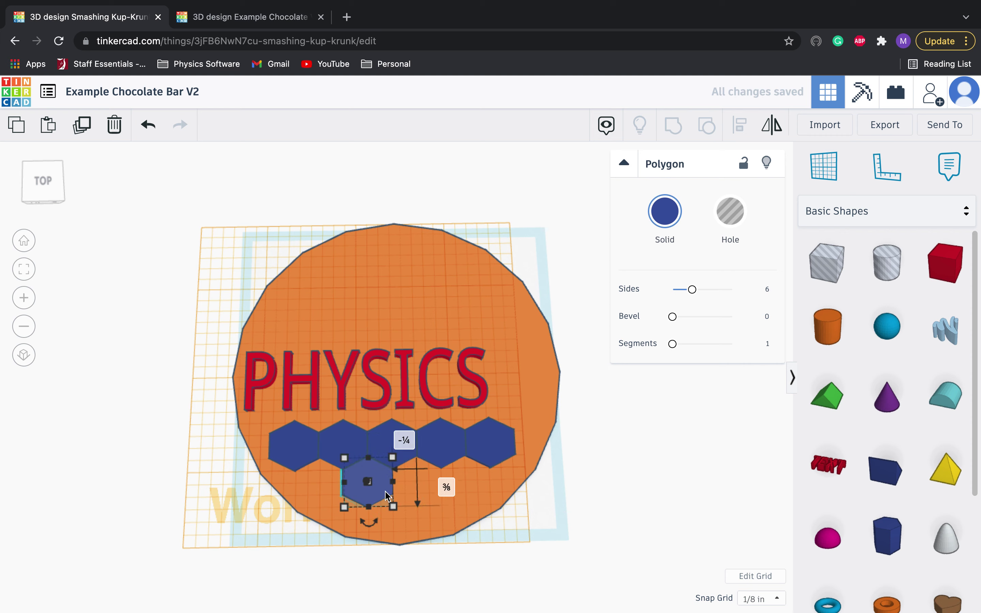
pyautogui.click(83, 126)
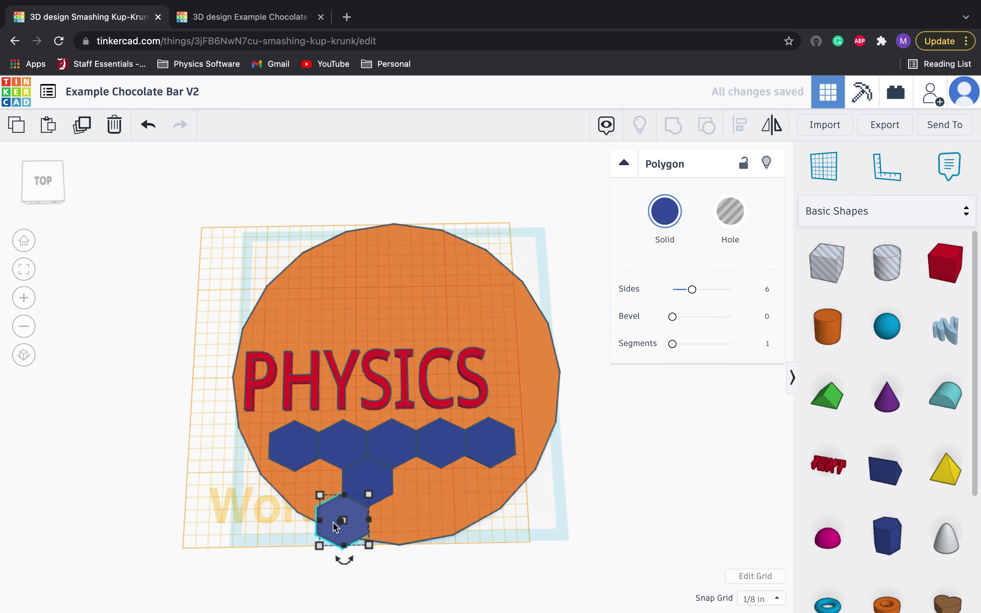
pyautogui.moveTo(333, 519); pyautogui.dragTo(412, 478)
pyautogui.click(687, 506)
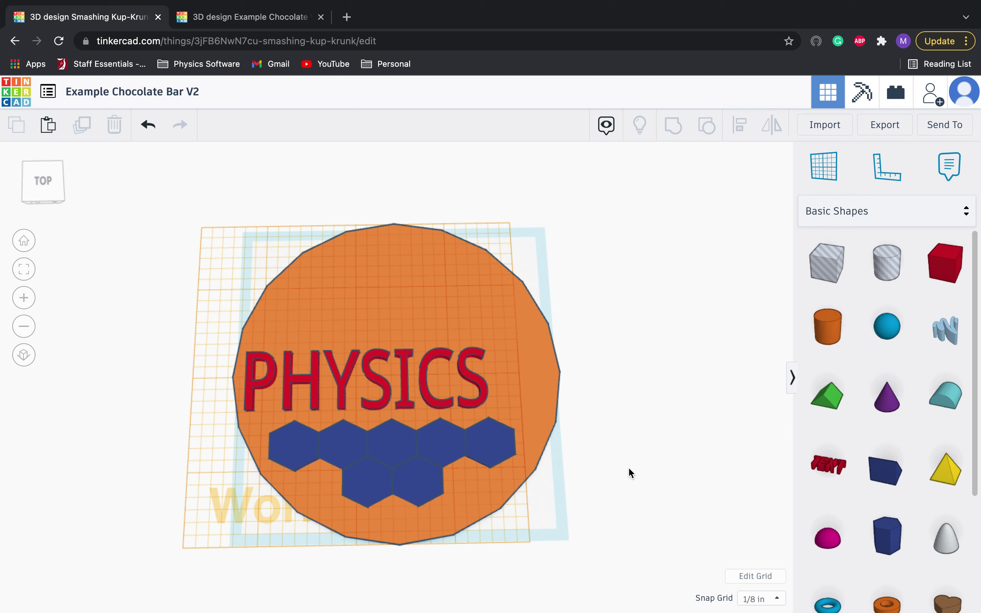
# Step: Duplicate the rightmost hexagon and position the copy beside the S of PHYSICS
pyautogui.click(502, 457)
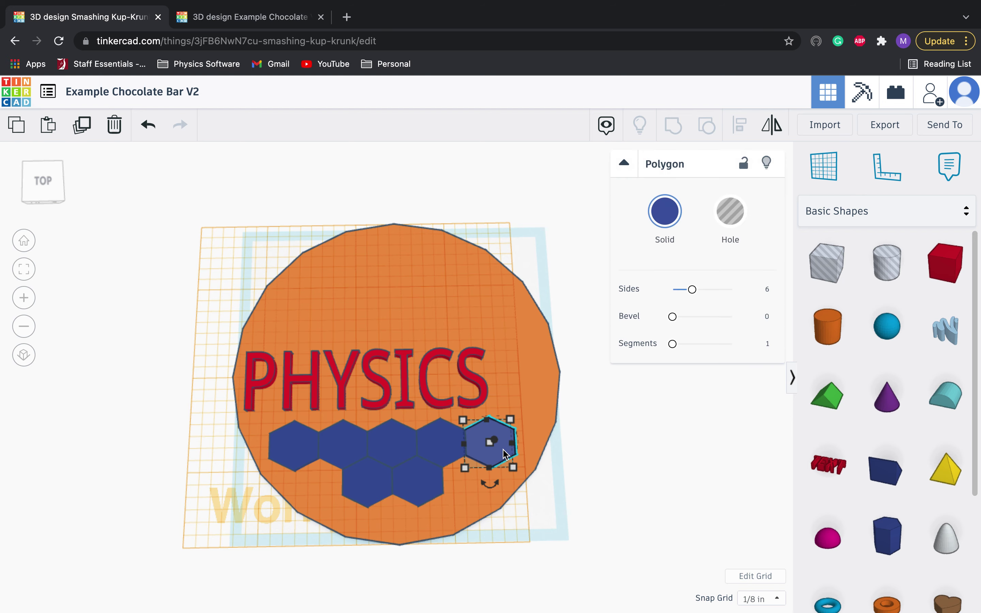
pyautogui.click(81, 125)
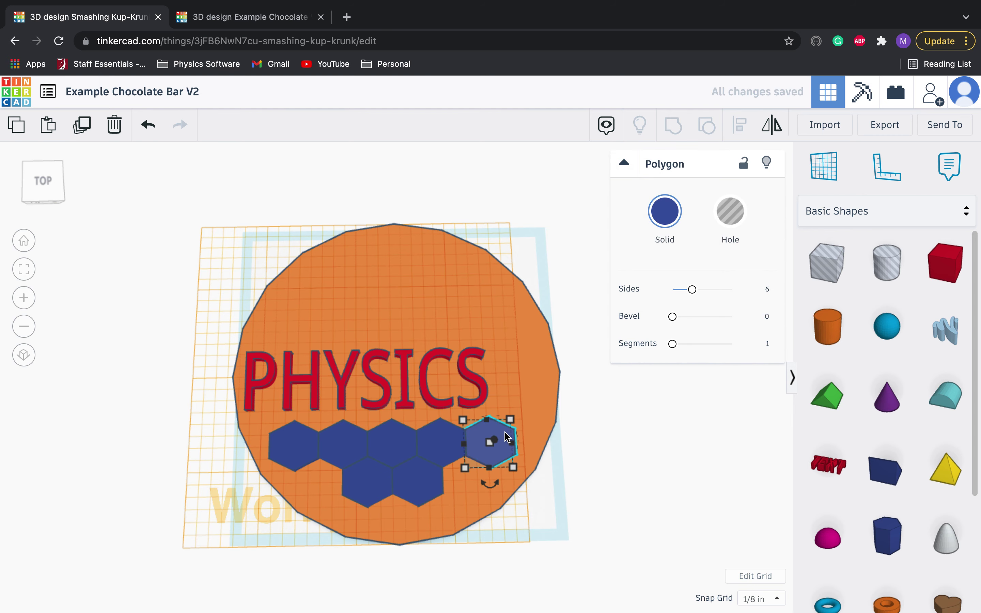
pyautogui.press('Right')
pyautogui.press('Right')
pyautogui.press('Right')
pyautogui.press('Right')
pyautogui.press('Up')
pyautogui.press('Up')
pyautogui.press('Up')
pyautogui.press('Up')
pyautogui.press('Up')
pyautogui.press('Up')
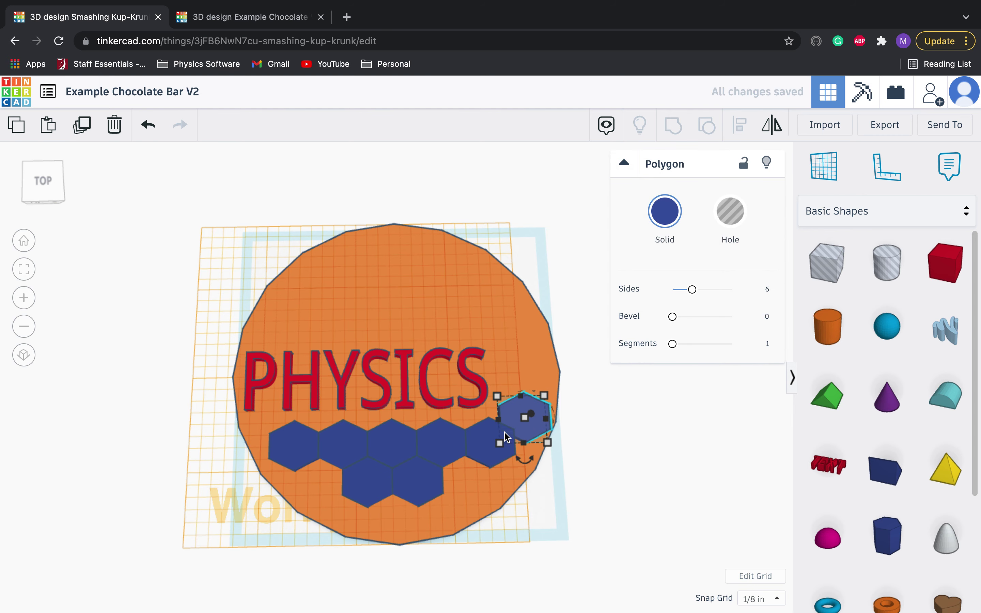
pyautogui.press('Down')
pyautogui.press('Left')
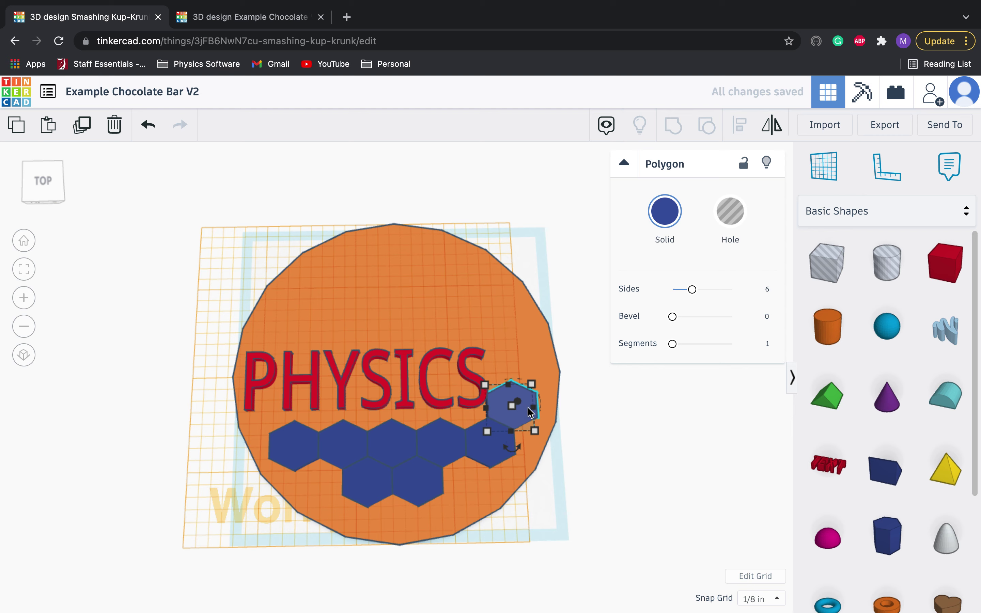
pyautogui.click(629, 528)
# Step: Copy the hexagon beside the S and nudge the copy up alongside PHYSICS
pyautogui.click(515, 418)
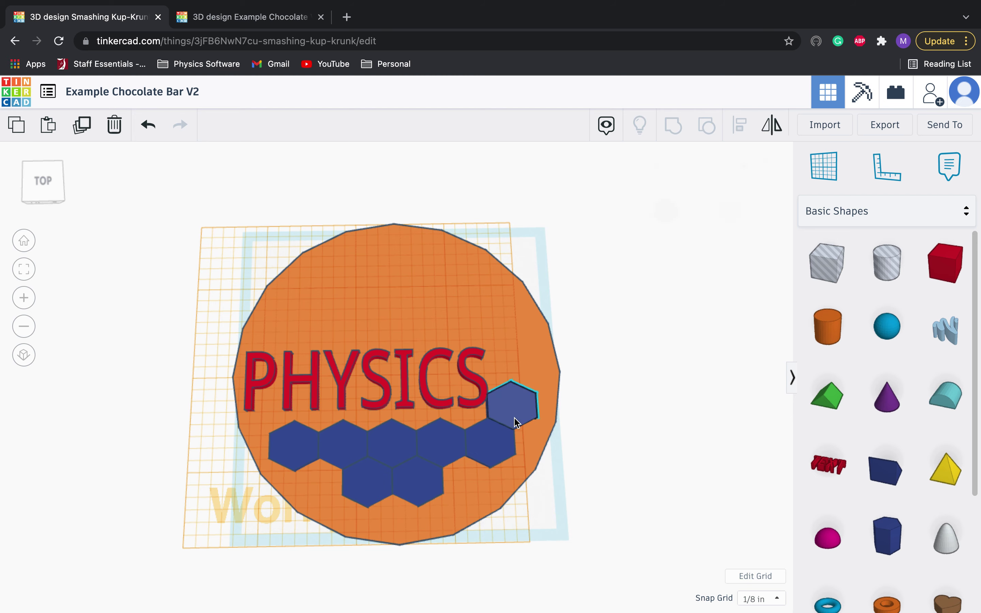
pyautogui.hotkey('ctrl', 'd')
pyautogui.hotkey('shift', 'Up')
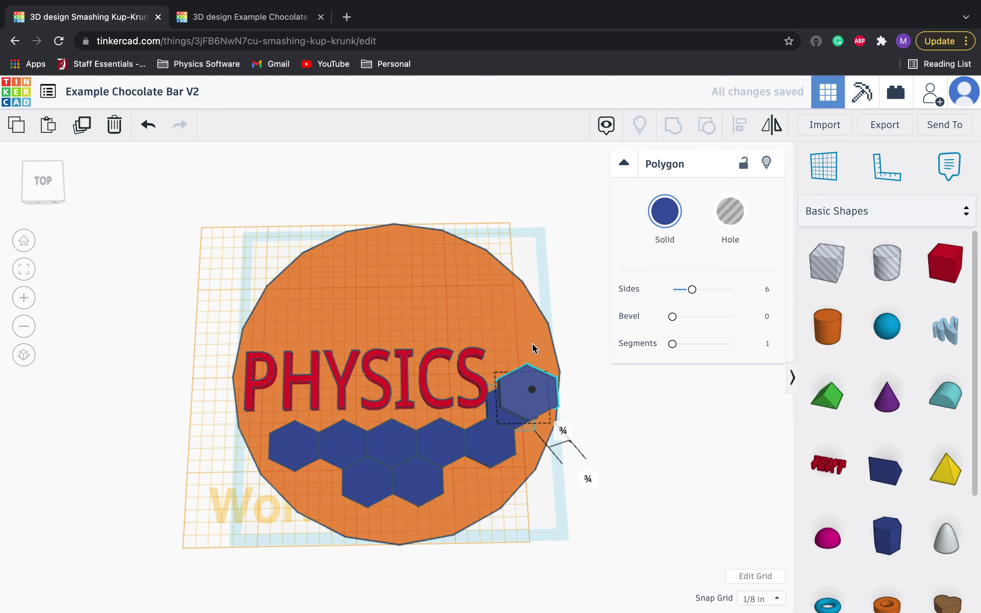
pyautogui.hotkey('shift', 'Right')
pyautogui.hotkey('ctrl', 'z')
pyautogui.hotkey('ctrl', 'z')
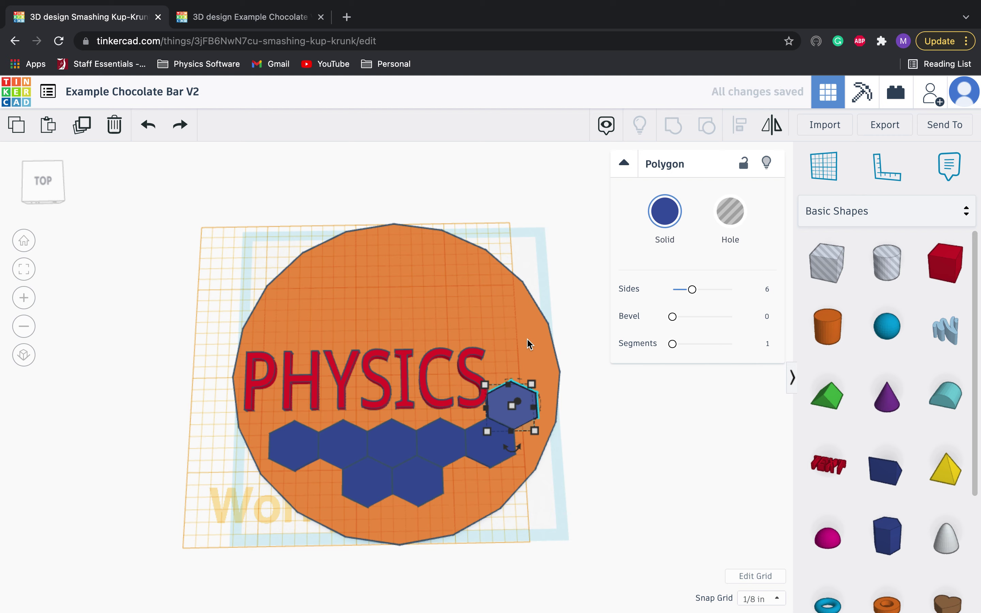
pyautogui.press('Up')
pyautogui.press('Up')
pyautogui.press('Up')
pyautogui.press('Up')
pyautogui.press('Up')
pyautogui.press('Up')
pyautogui.press('Up')
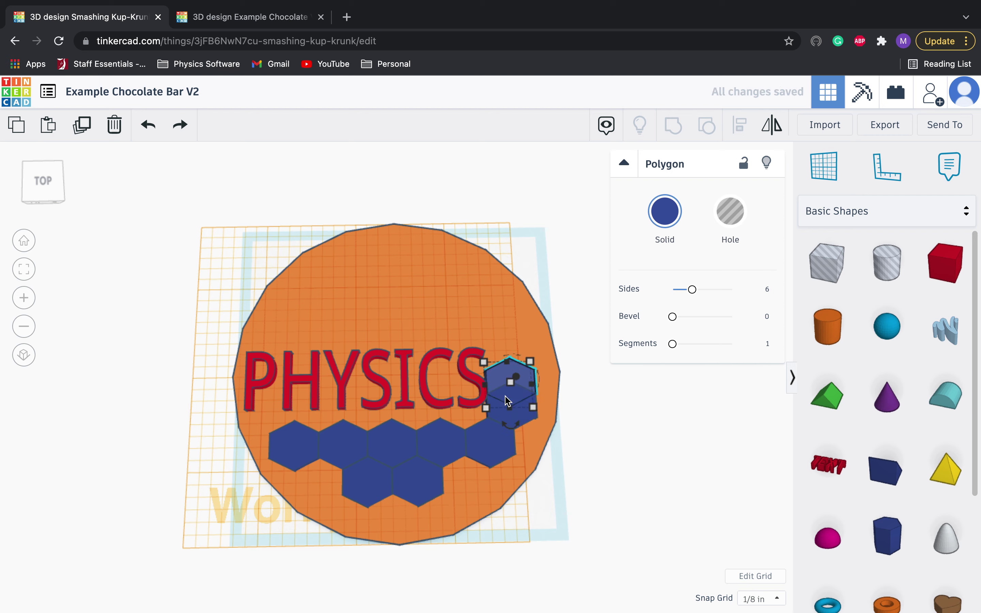
pyautogui.press('Right')
pyautogui.press('Right')
pyautogui.press('Right')
pyautogui.press('Right')
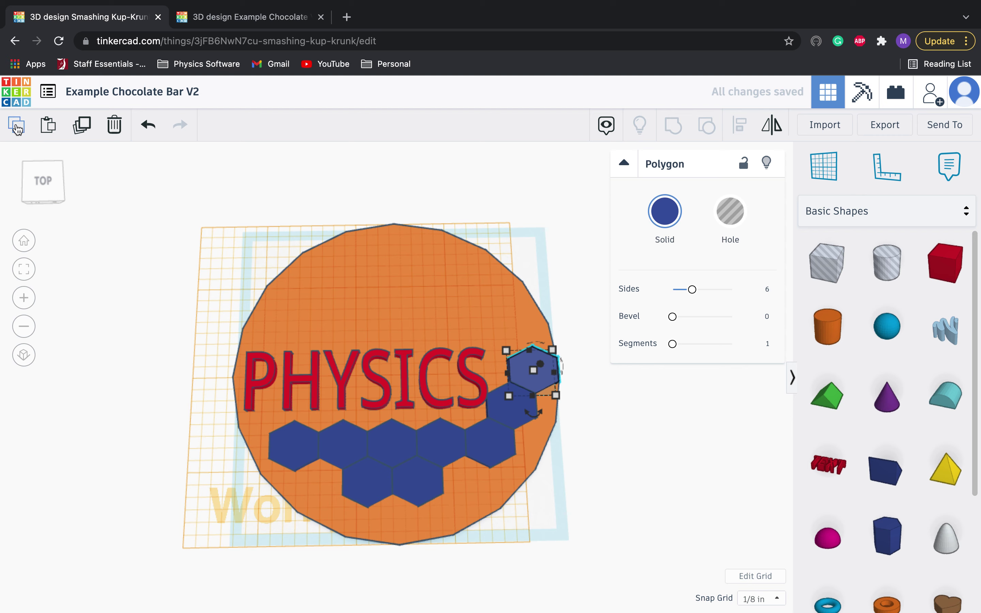
# Step: Add four hexagons stepping up-left along the coin's right edge, then view Example Chocolate V1
pyautogui.click(81, 125)
pyautogui.moveTo(540, 385); pyautogui.dragTo(514, 350)
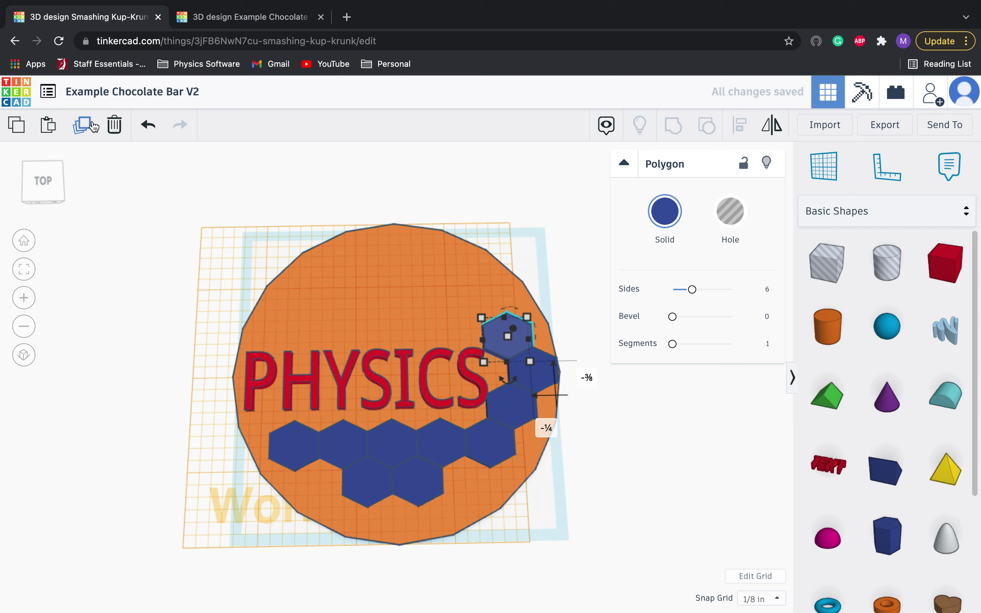
pyautogui.click(82, 125)
pyautogui.click(78, 128)
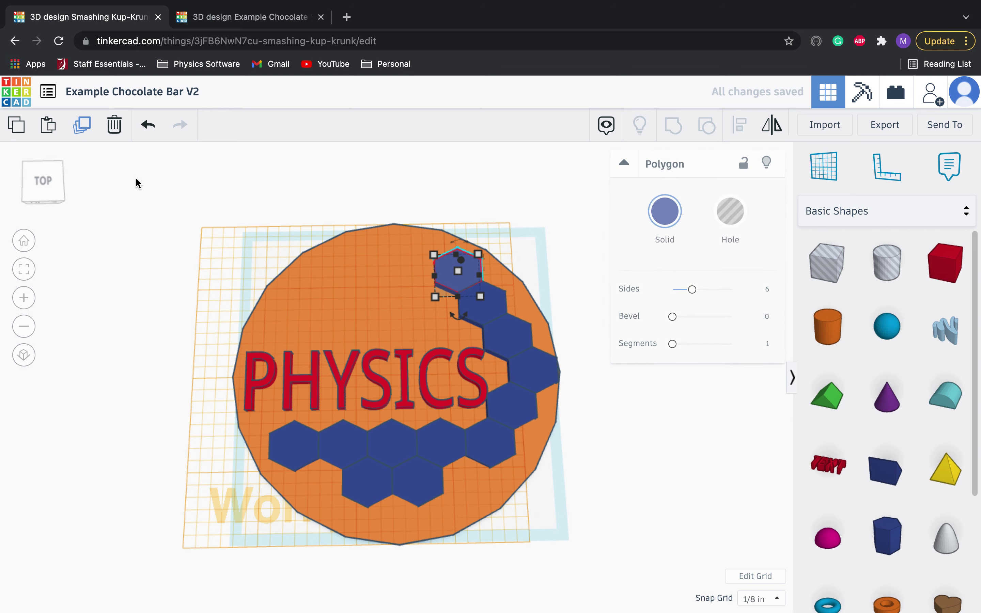
pyautogui.click(81, 125)
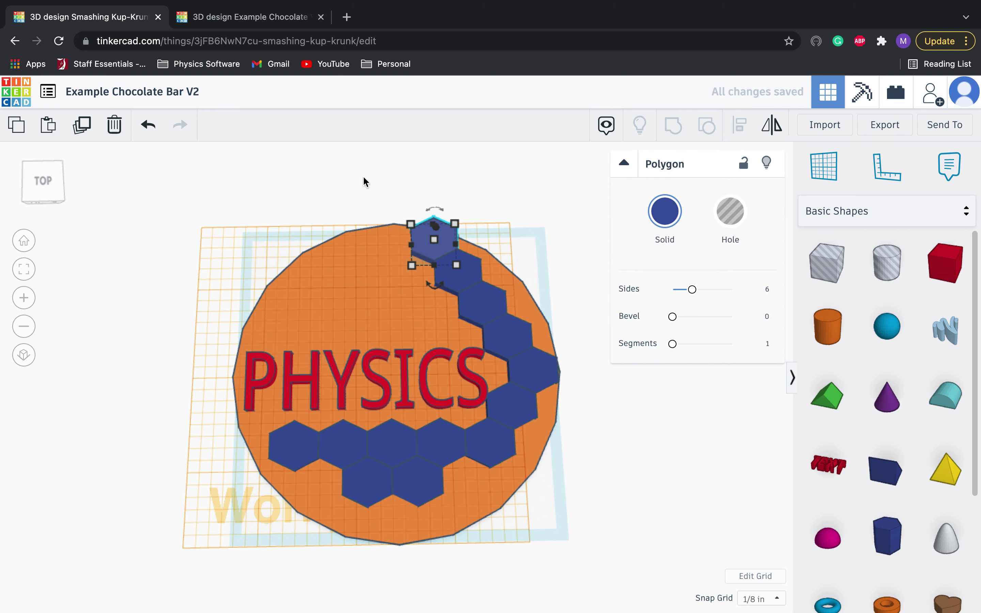
pyautogui.click(221, 19)
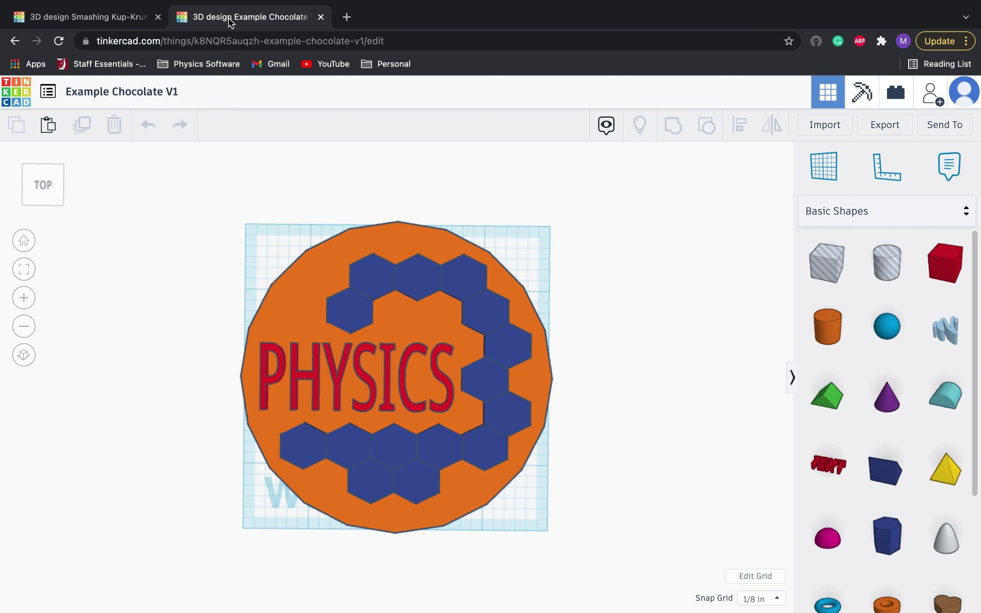
# Step: In the V2 design, shift the top hexagon down-left onto the coin, comparing with V1
pyautogui.click(107, 19)
pyautogui.moveTo(428, 243); pyautogui.dragTo(407, 275)
pyautogui.click(262, 19)
pyautogui.click(109, 19)
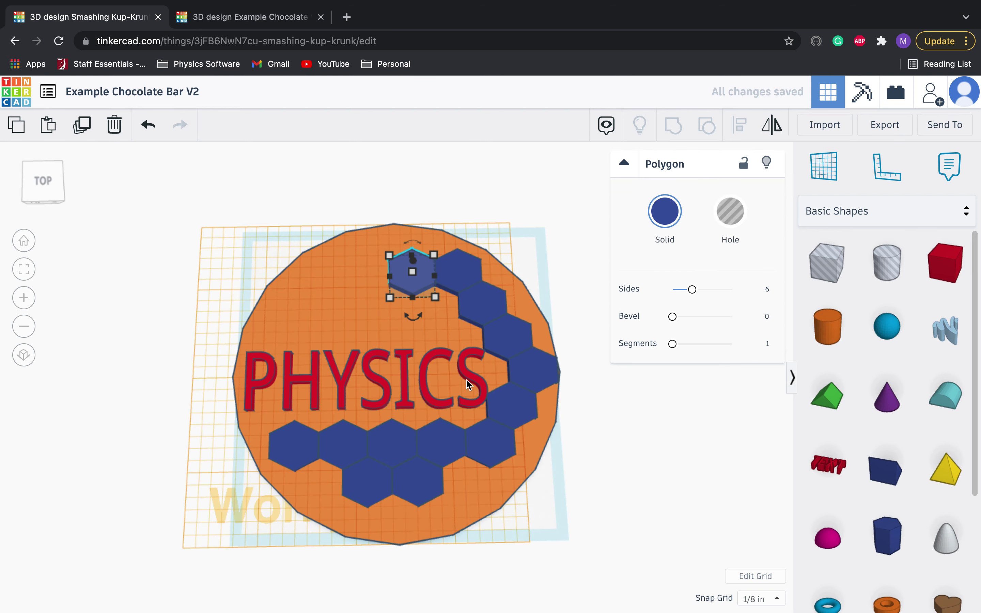
# Step: Narrow the PHYSICS text to about 2.144 wide and set a hexagon at the chain's end
pyautogui.click(472, 390)
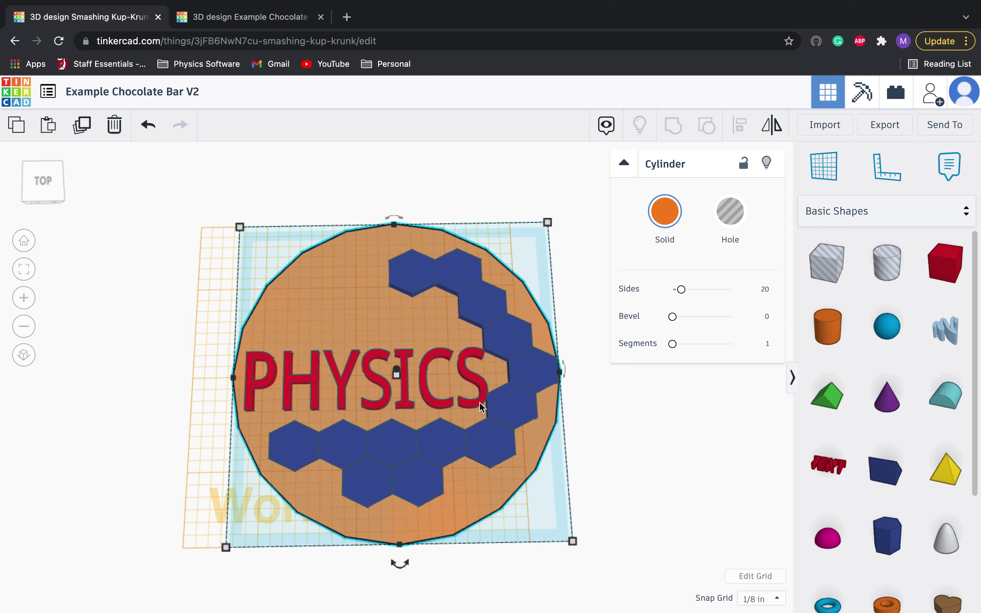
pyautogui.click(482, 407)
pyautogui.click(659, 427)
pyautogui.click(484, 397)
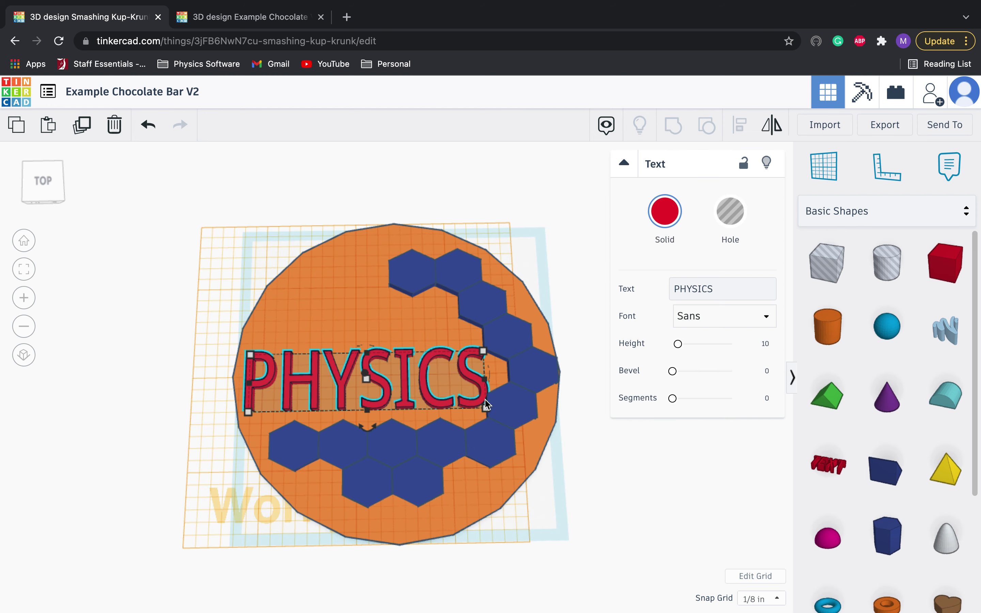
pyautogui.moveTo(486, 399)
pyautogui.mouseDown()
pyautogui.moveTo(460, 407)
pyautogui.moveTo(503, 405)
pyautogui.mouseUp()
pyautogui.click(592, 433)
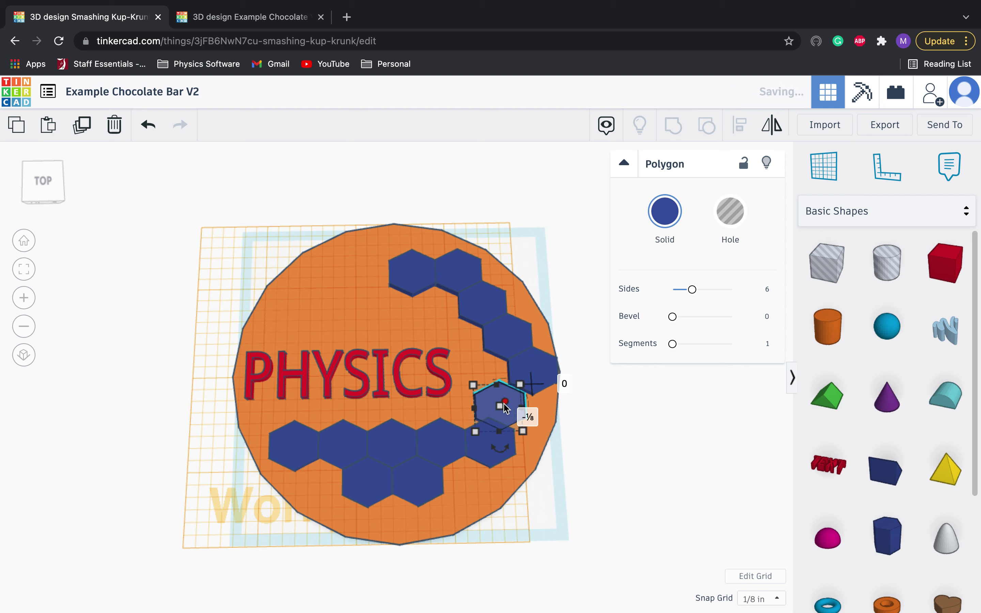
pyautogui.moveTo(497, 455); pyautogui.dragTo(482, 463)
# Step: Pack the bottom-row hexagons together, nudging the leftmost ⅛ in left and up
pyautogui.click(481, 463)
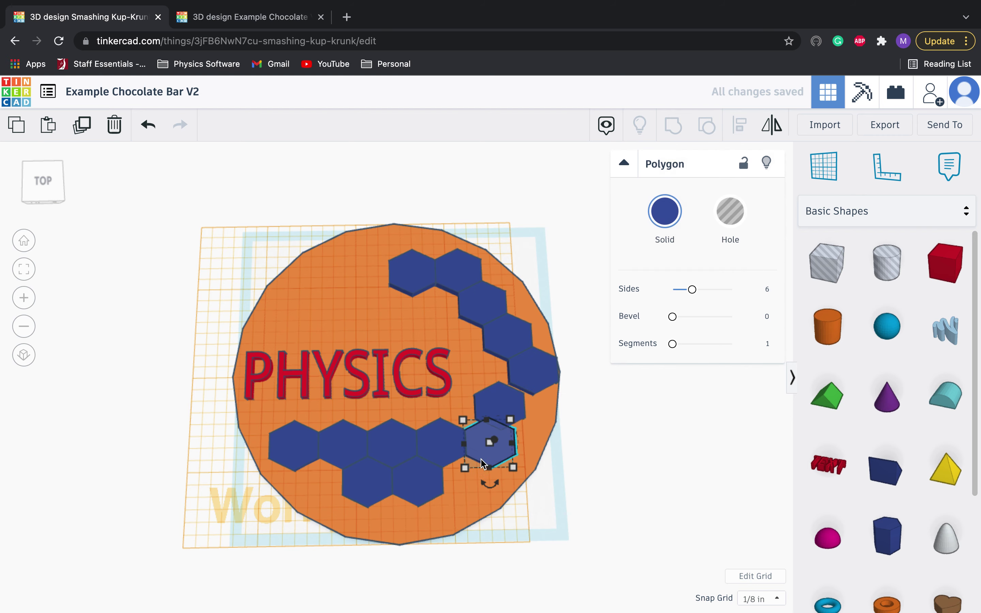
pyautogui.click(302, 442)
pyautogui.press('Left')
pyautogui.press('Up')
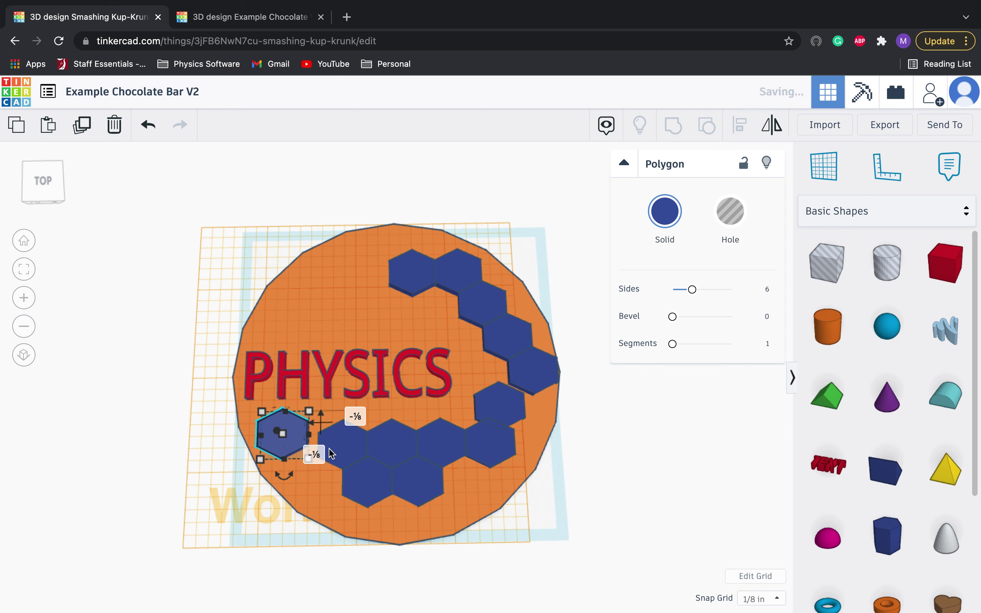
pyautogui.moveTo(339, 455); pyautogui.dragTo(325, 455)
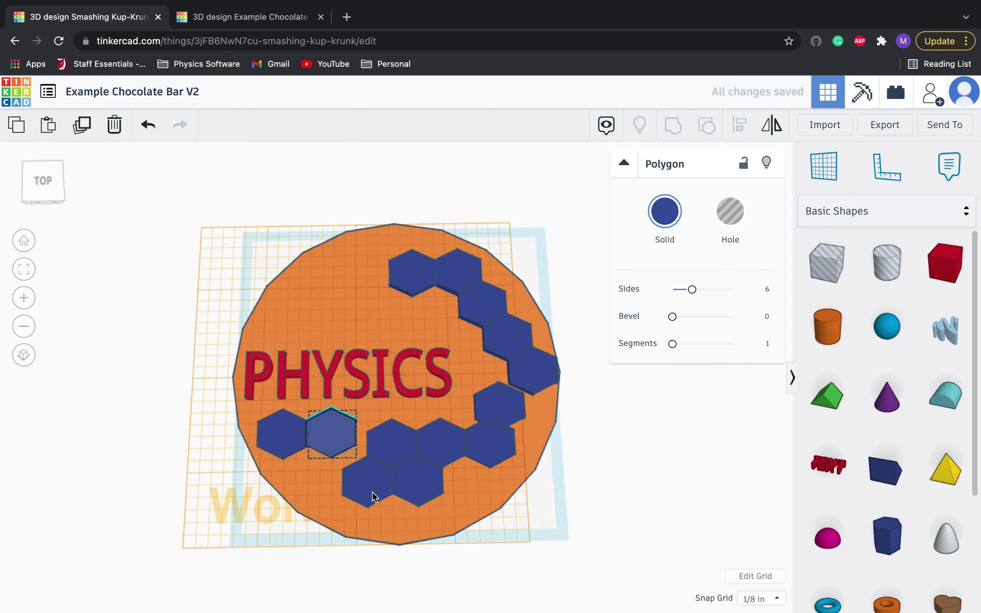
pyautogui.moveTo(373, 496); pyautogui.dragTo(387, 441)
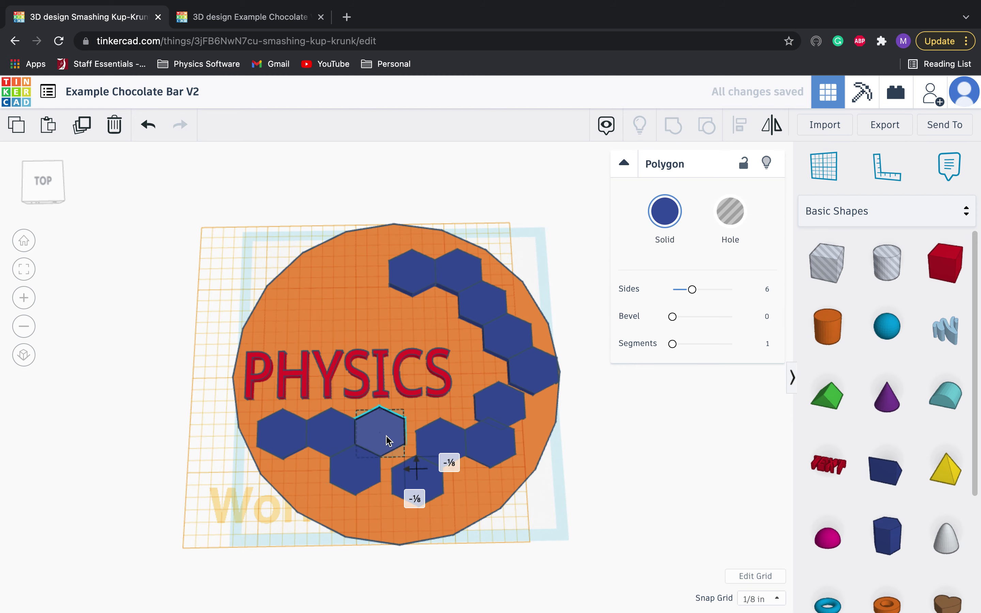
pyautogui.moveTo(426, 493)
pyautogui.mouseDown()
pyautogui.moveTo(409, 510)
pyautogui.moveTo(410, 489)
pyautogui.mouseUp()
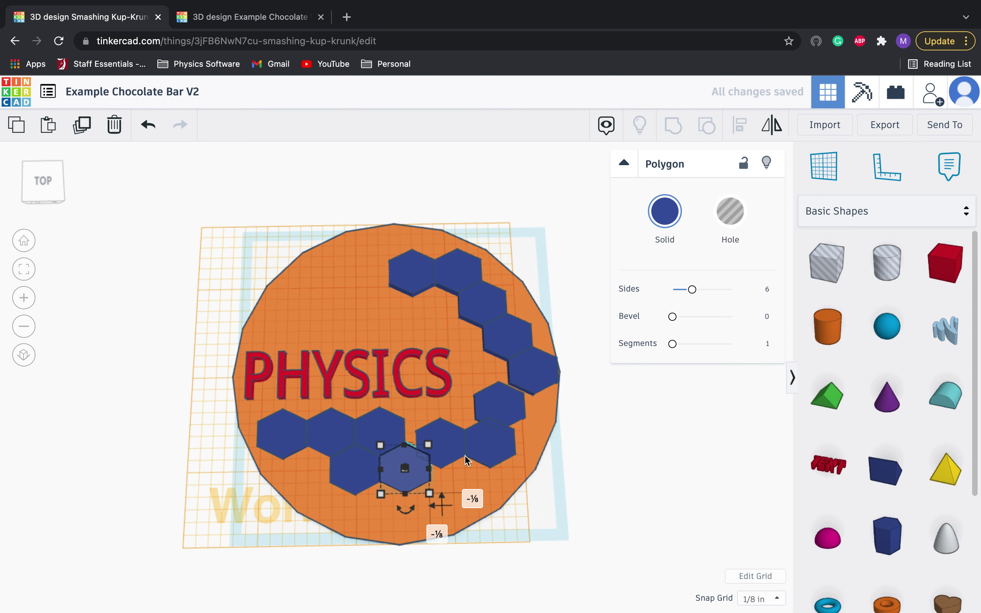
pyautogui.moveTo(442, 437); pyautogui.dragTo(424, 419)
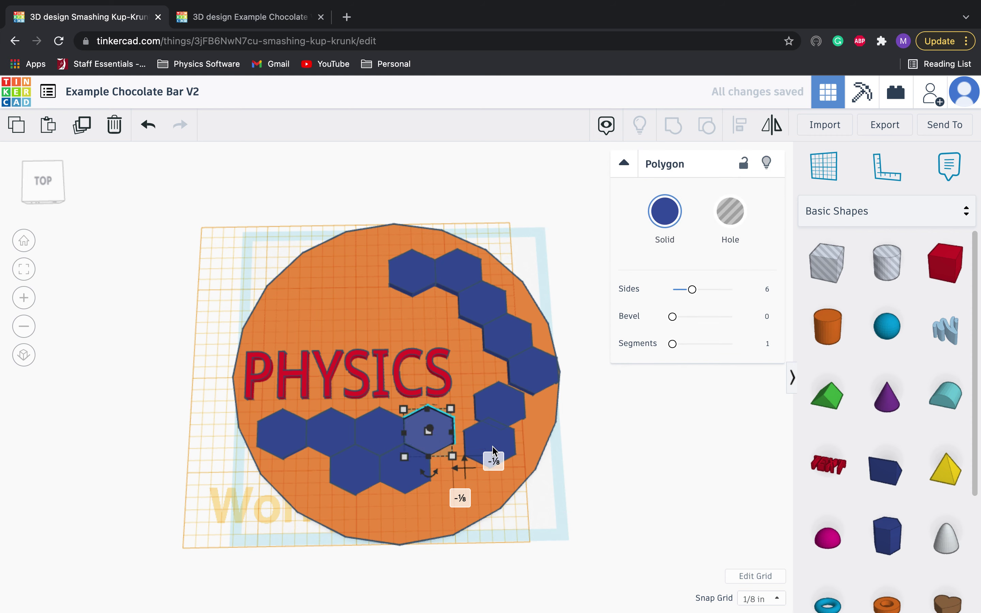
pyautogui.moveTo(503, 411); pyautogui.dragTo(484, 397)
pyautogui.moveTo(489, 451); pyautogui.dragTo(472, 453)
# Step: Slide the upper and right-side hexagons left and down to close gaps in the chain
pyautogui.moveTo(509, 389); pyautogui.dragTo(520, 390)
pyautogui.moveTo(422, 277); pyautogui.dragTo(387, 280)
pyautogui.moveTo(455, 280); pyautogui.dragTo(422, 282)
pyautogui.moveTo(479, 305); pyautogui.dragTo(446, 311)
pyautogui.moveTo(507, 334); pyautogui.dragTo(501, 302)
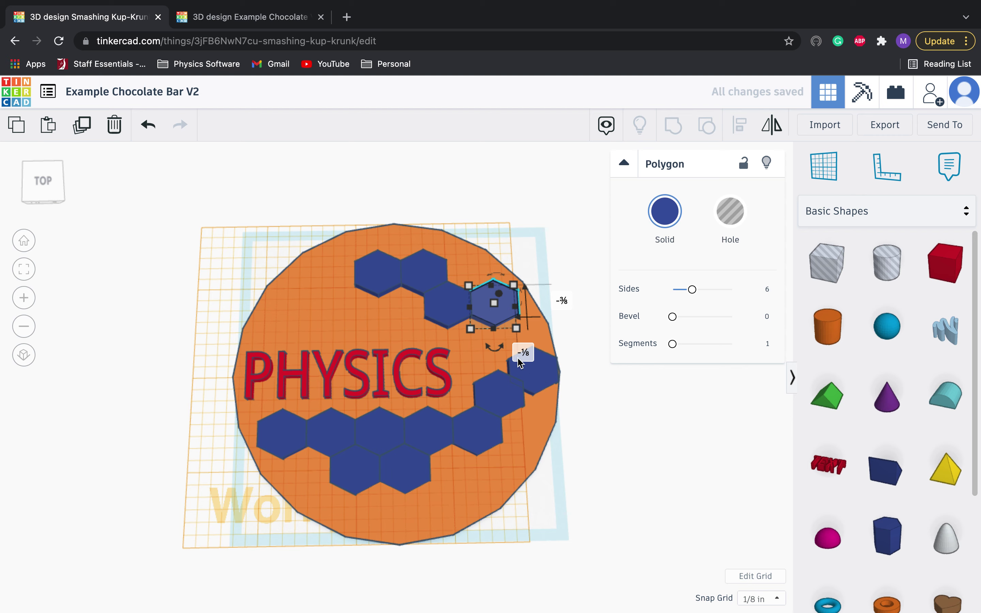
pyautogui.moveTo(519, 362)
pyautogui.mouseDown()
pyautogui.moveTo(485, 351)
pyautogui.moveTo(523, 351)
pyautogui.moveTo(522, 336)
pyautogui.moveTo(533, 339)
pyautogui.moveTo(512, 377)
pyautogui.mouseUp()
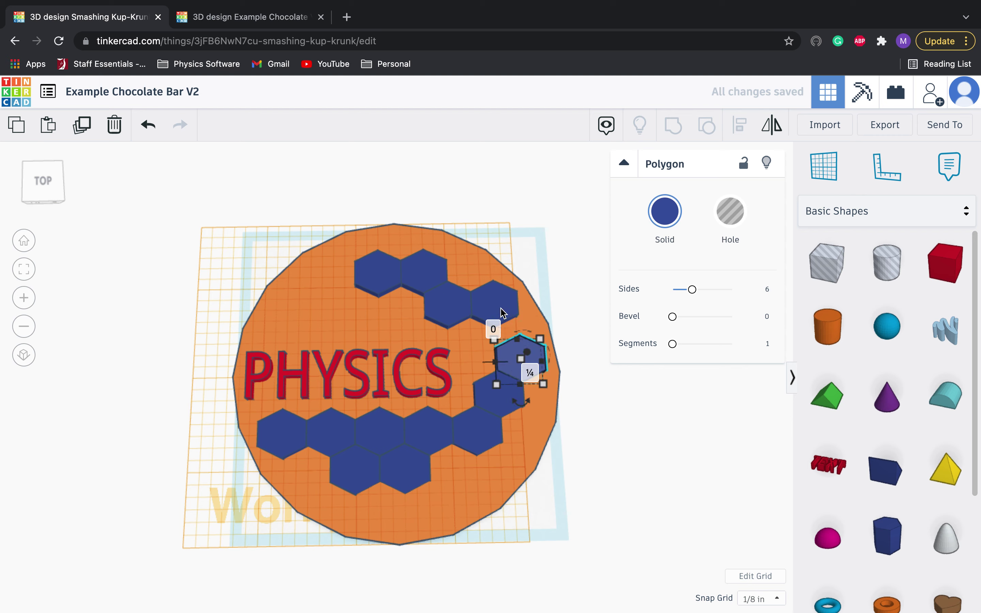
pyautogui.moveTo(498, 311); pyautogui.dragTo(472, 302)
pyautogui.moveTo(426, 274); pyautogui.dragTo(396, 291)
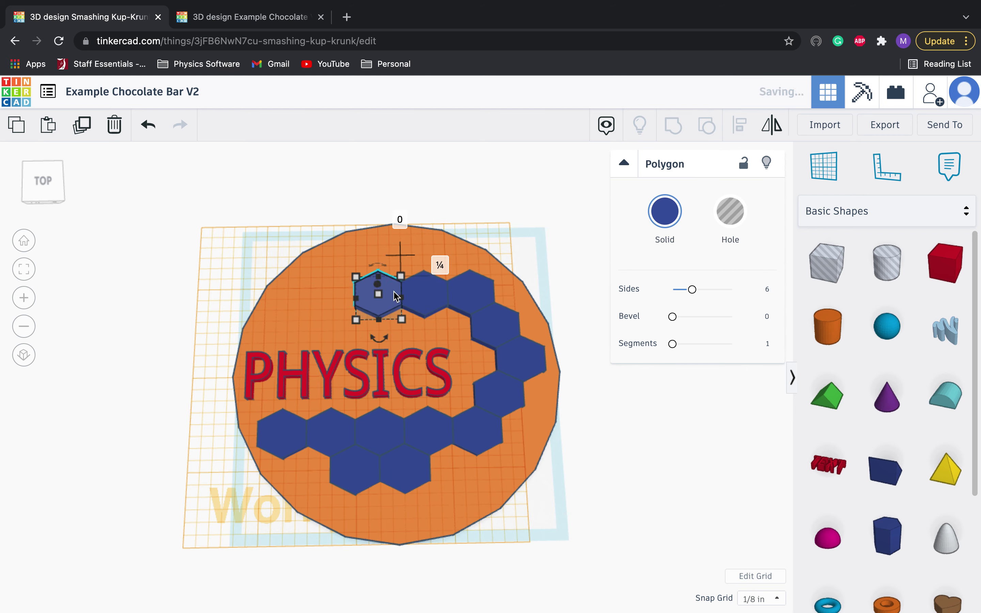
# Step: Reposition the top-chain hexagon and place a copy of it at the top of the pattern
pyautogui.click(312, 296)
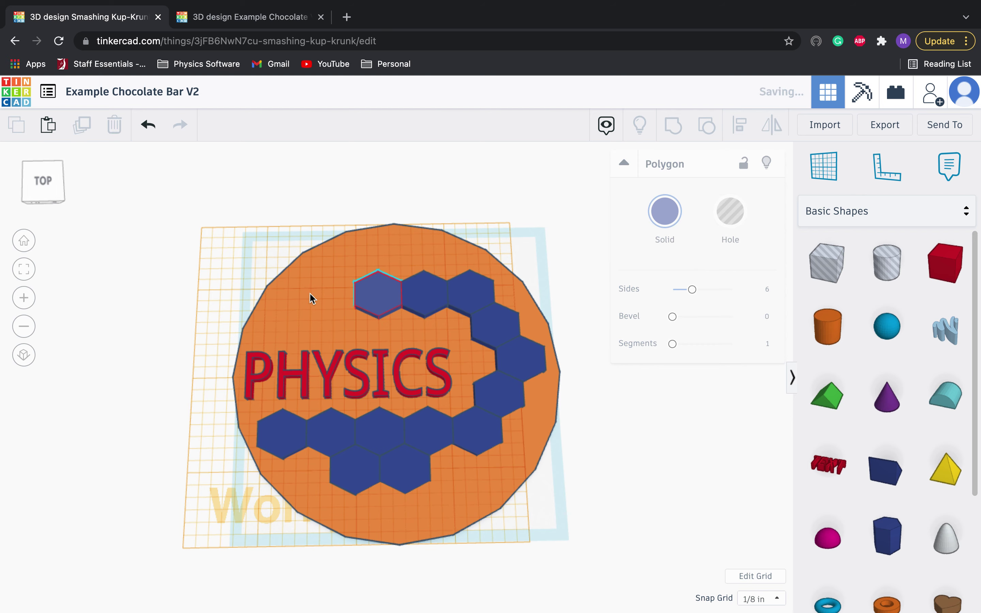
pyautogui.click(390, 307)
pyautogui.moveTo(390, 307); pyautogui.dragTo(415, 277)
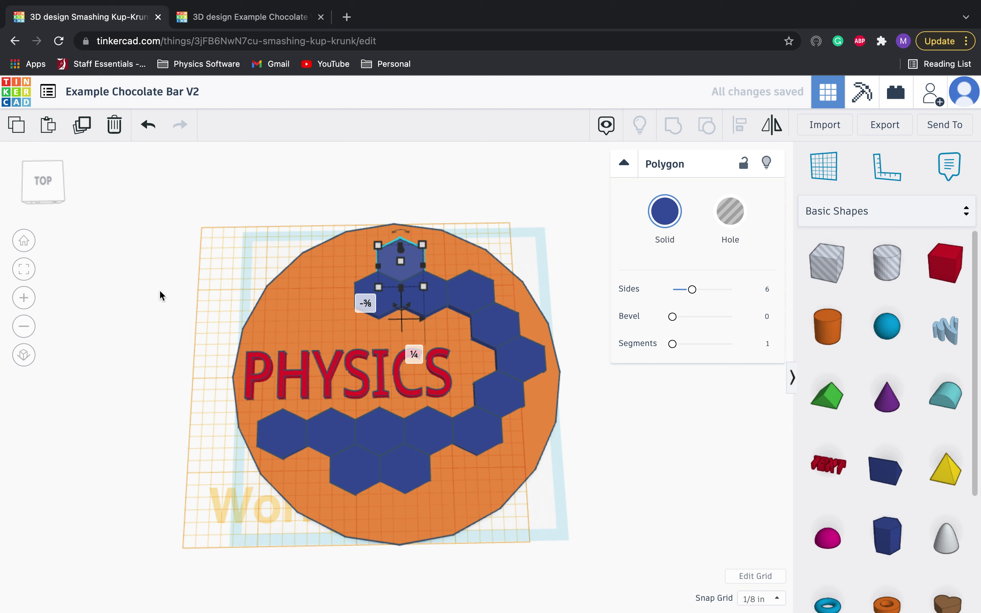
pyautogui.click(81, 125)
pyautogui.moveTo(434, 240); pyautogui.dragTo(349, 307)
# Step: Add another hexagon copy at the bottom row and nudge PHYSICS slightly up and right
pyautogui.click(81, 124)
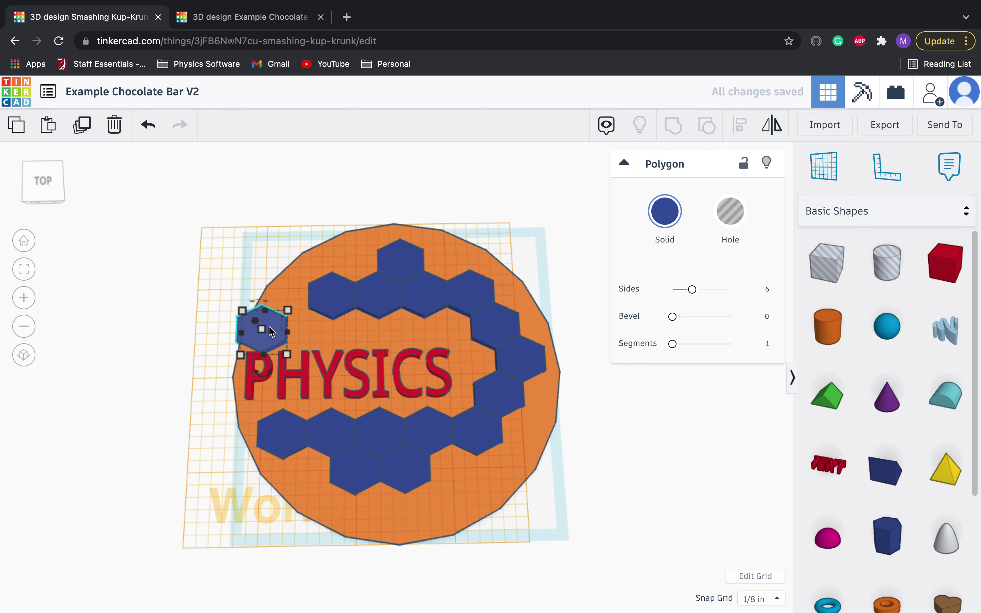
pyautogui.moveTo(272, 338); pyautogui.dragTo(439, 523)
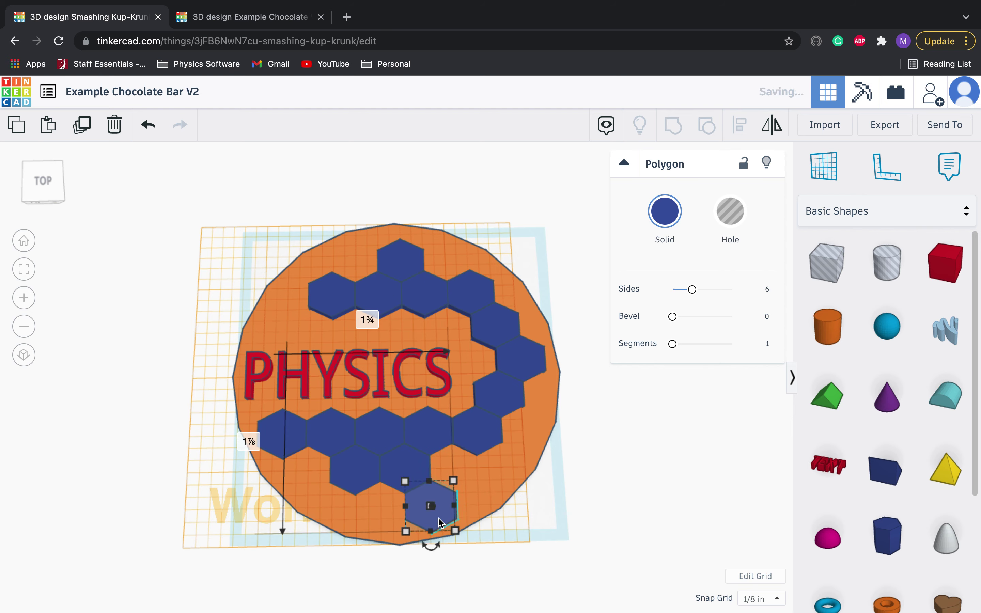
pyautogui.click(675, 507)
pyautogui.moveTo(409, 357); pyautogui.dragTo(413, 344)
pyautogui.click(639, 471)
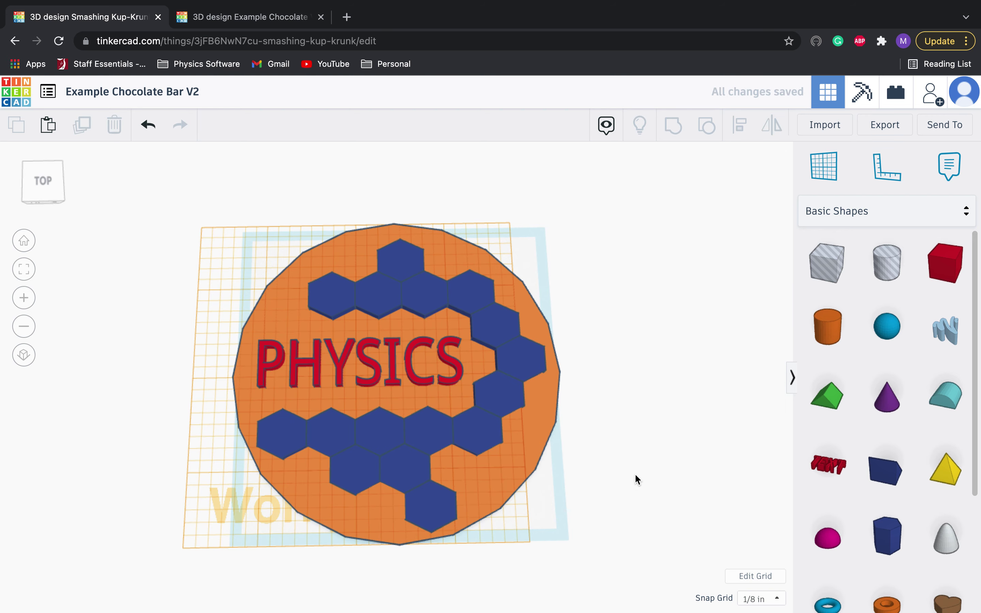
pyautogui.moveTo(634, 473)
pyautogui.mouseDown(button='right')
pyautogui.moveTo(619, 473)
pyautogui.moveTo(618, 485)
pyautogui.mouseUp(button='right')
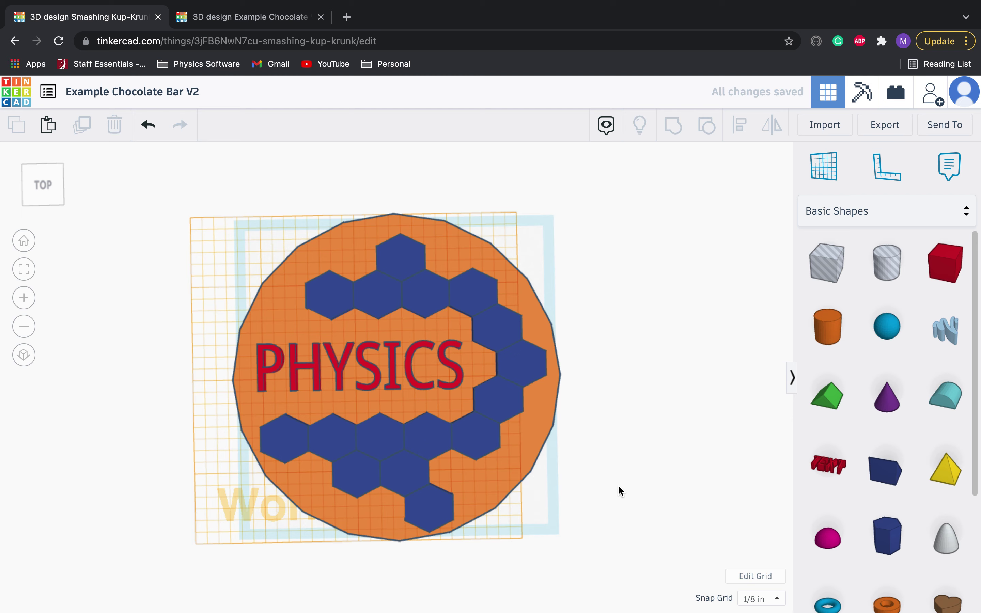
# Step: Restore the default workplane grid
pyautogui.press('w')
pyautogui.click(600, 457)
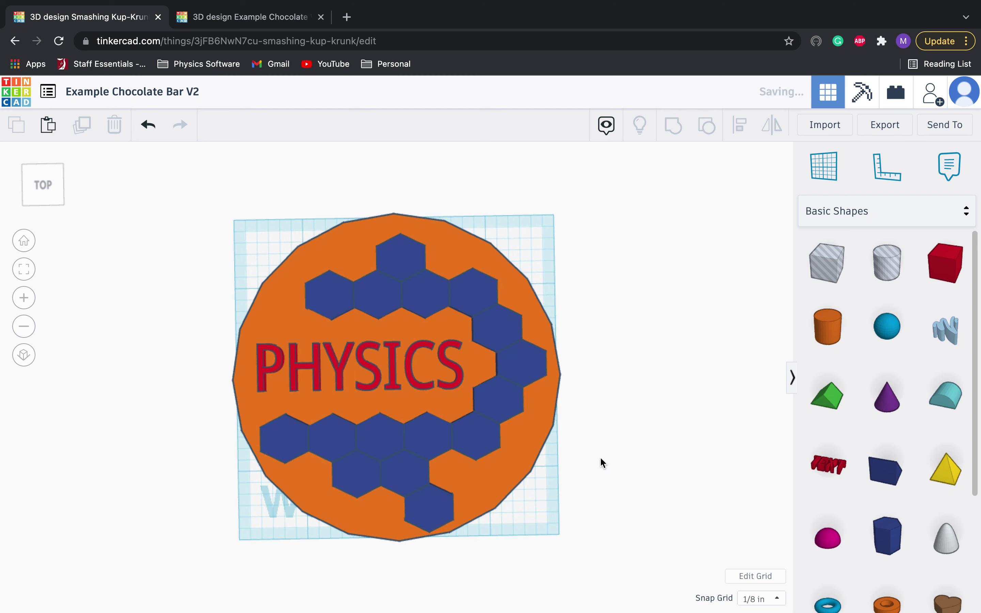
pyautogui.moveTo(634, 509)
pyautogui.mouseDown(button='right')
pyautogui.moveTo(619, 389)
pyautogui.moveTo(634, 526)
pyautogui.mouseUp(button='right')
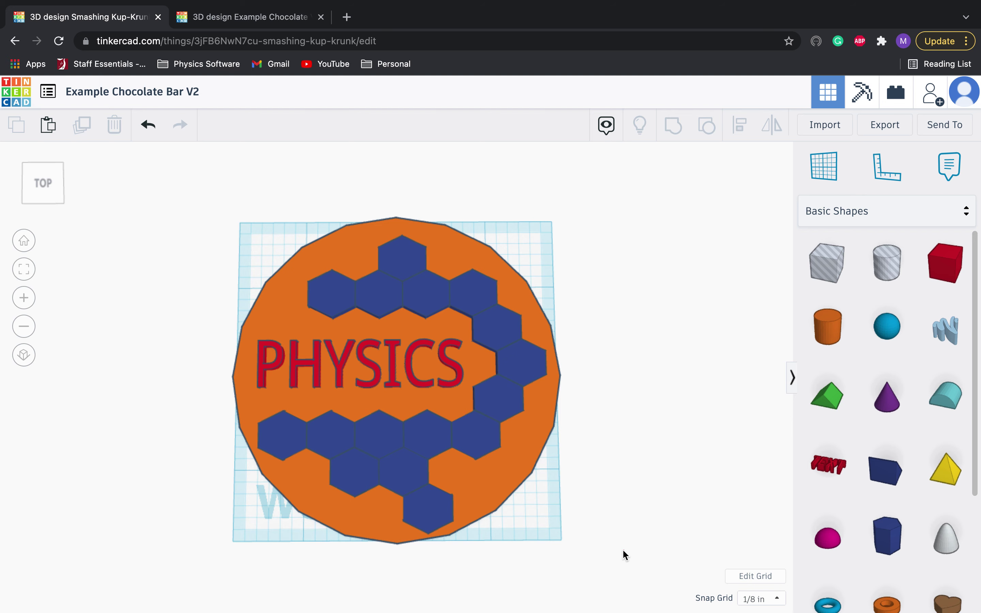
# Step: Select all 18 shapes and group them into one solid orange coin
pyautogui.moveTo(623, 549); pyautogui.dragTo(122, 207)
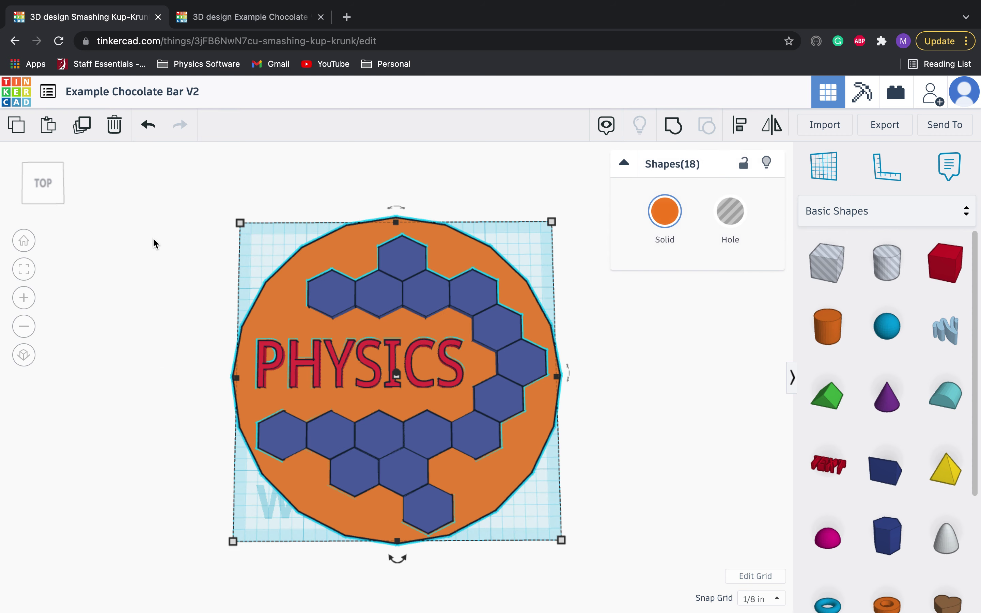
pyautogui.click(674, 125)
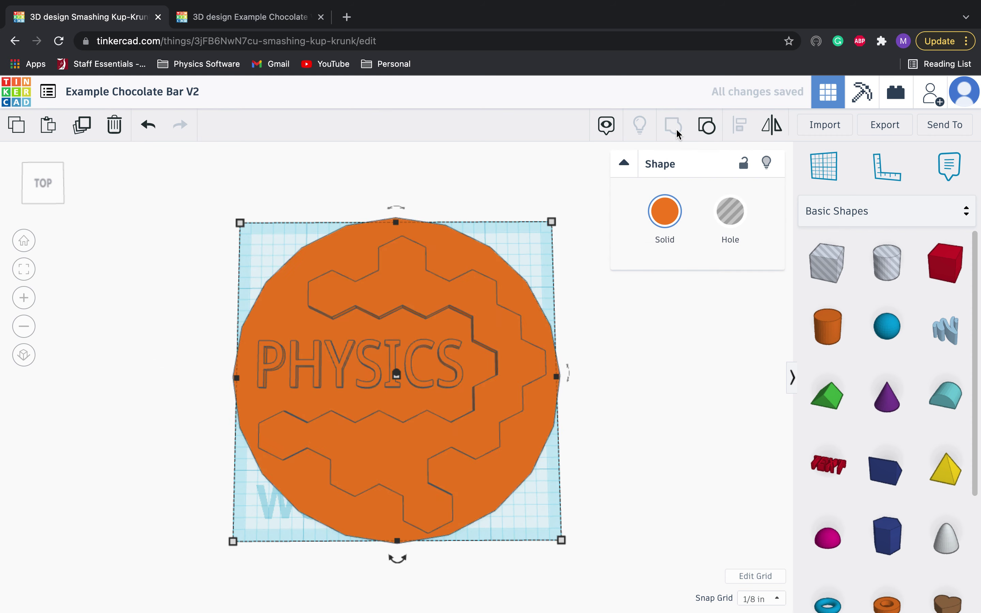
pyautogui.click(612, 397)
pyautogui.moveTo(663, 401); pyautogui.dragTo(663, 466, button='right')
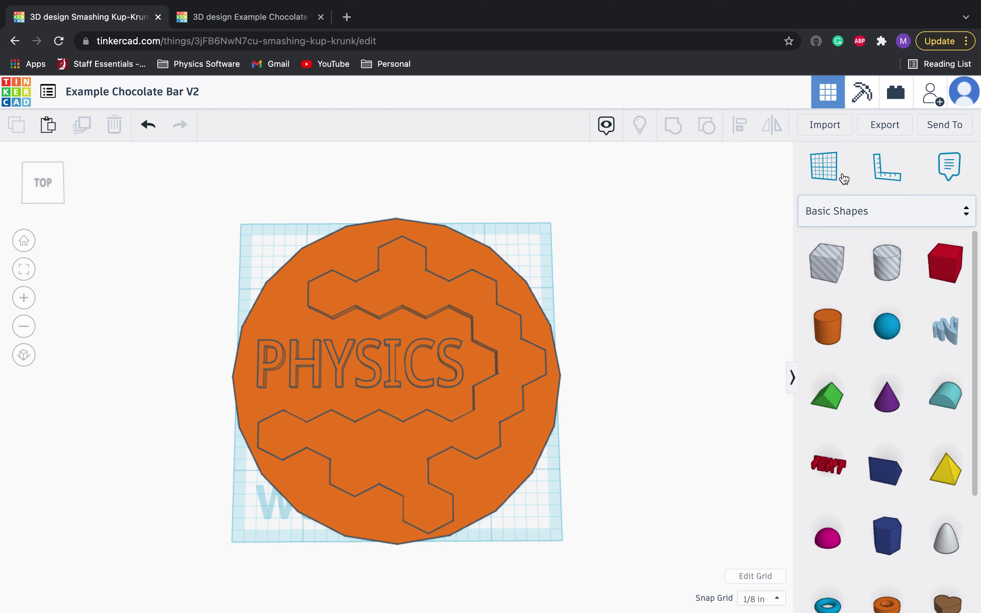
# Step: Export the grouped coin as an .STL file for 3D print and check the download
pyautogui.click(885, 130)
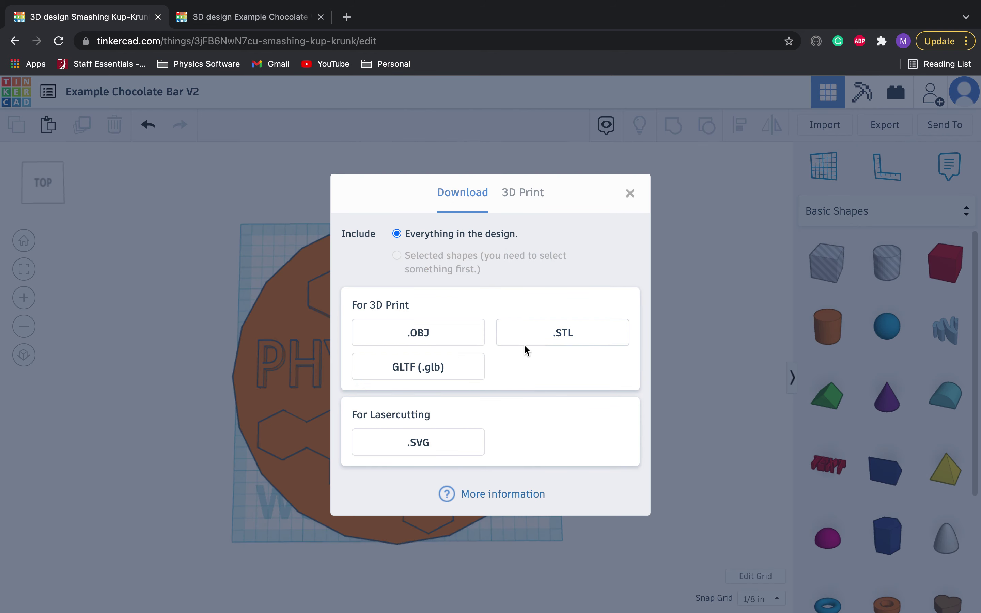
pyautogui.click(539, 341)
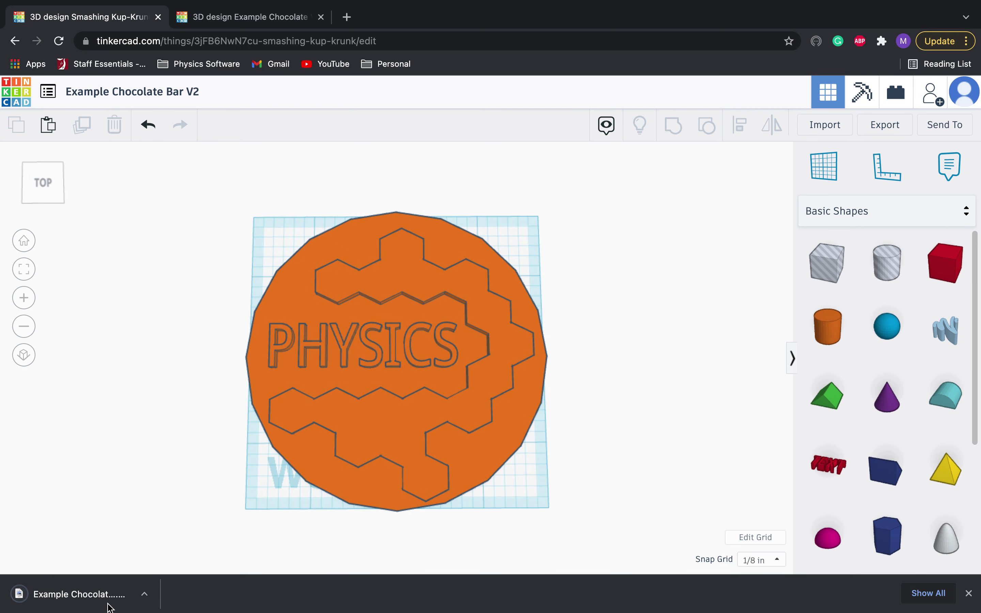
pyautogui.click(145, 594)
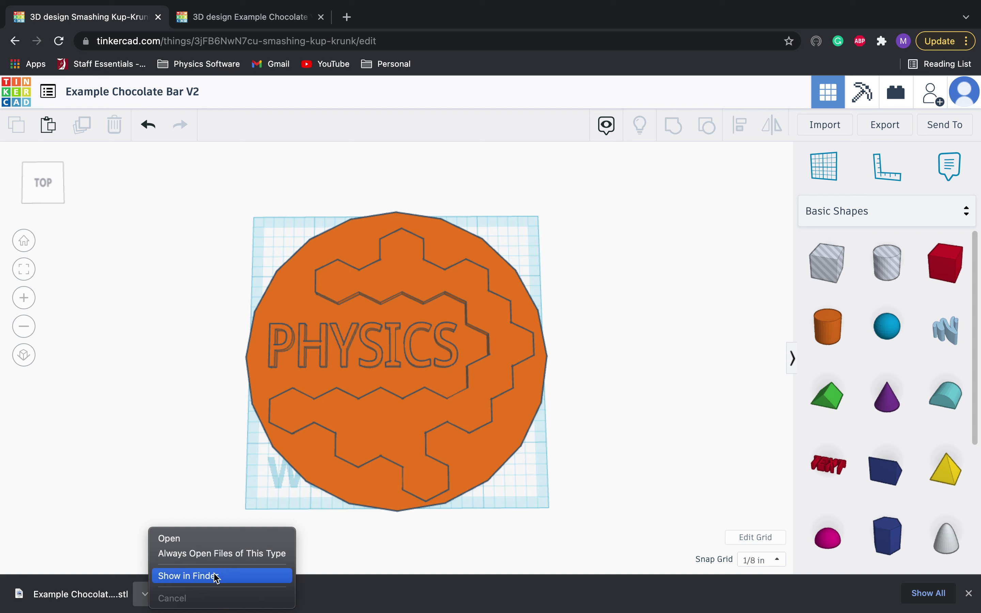
pyautogui.click(222, 606)
pyautogui.click(145, 594)
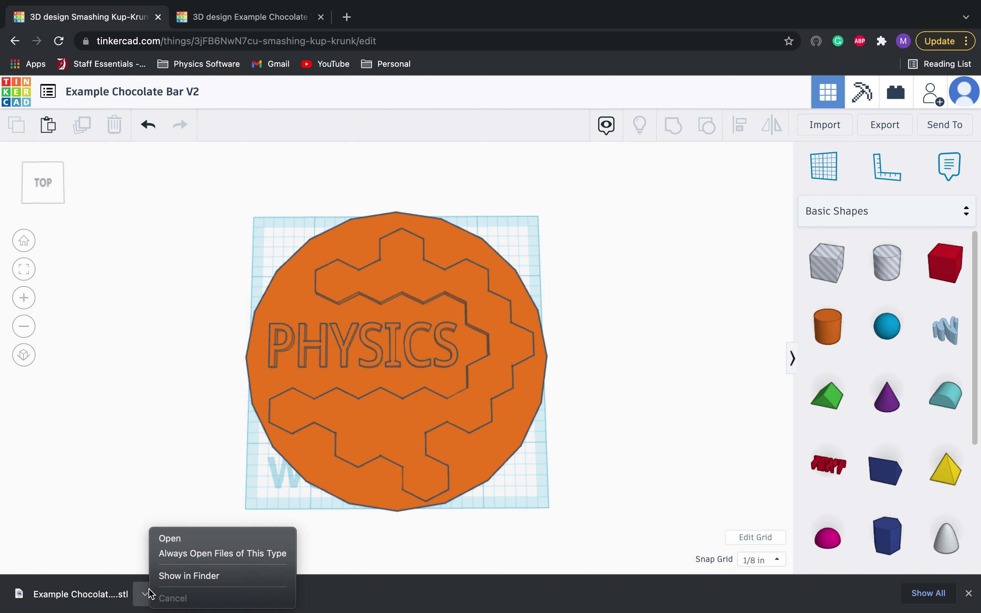
pyautogui.click(407, 602)
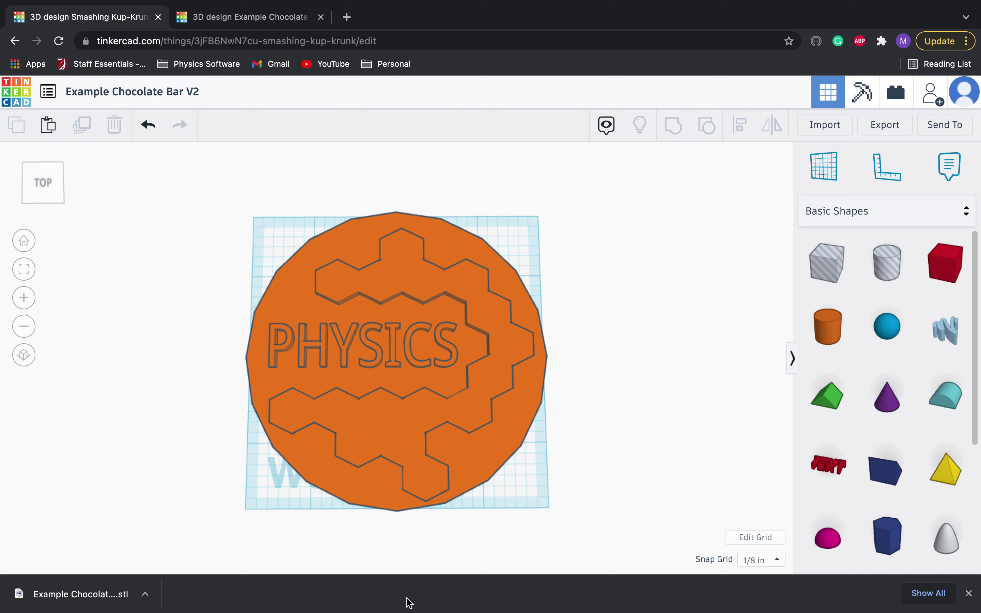